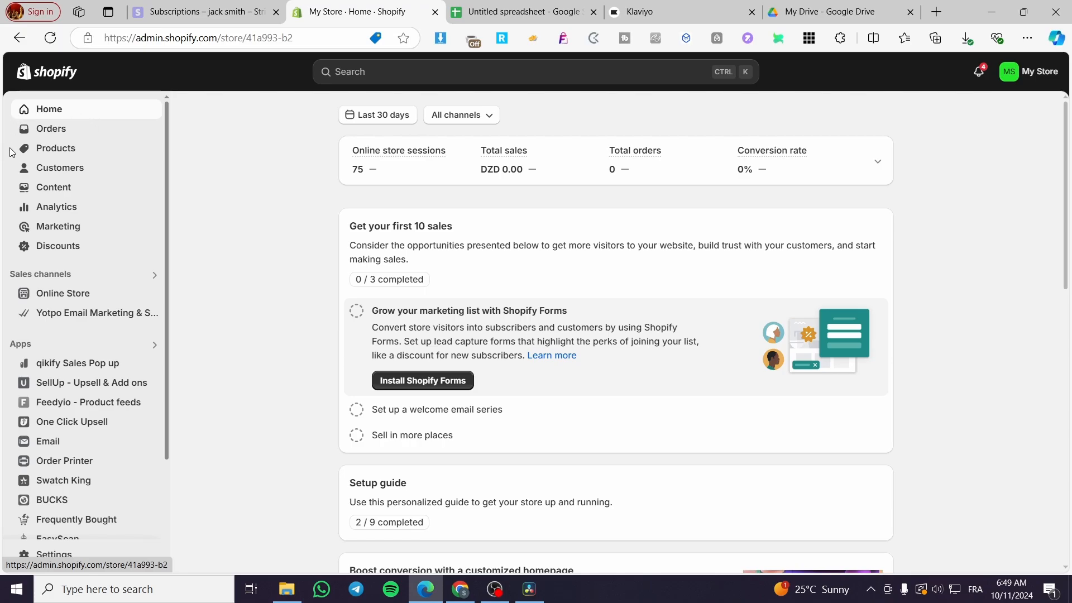
Open the store's product list and select the 100ml Diffuser Oils and 1pc Home Decor Incense Burner products.
left_click(64, 150)
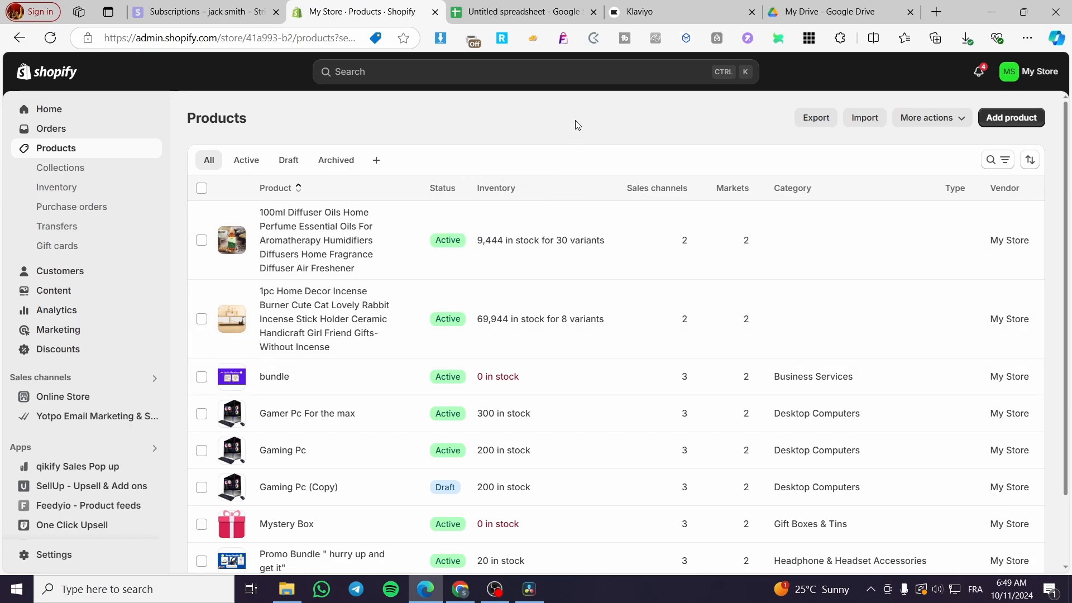
scroll(577, 125, "down", 3)
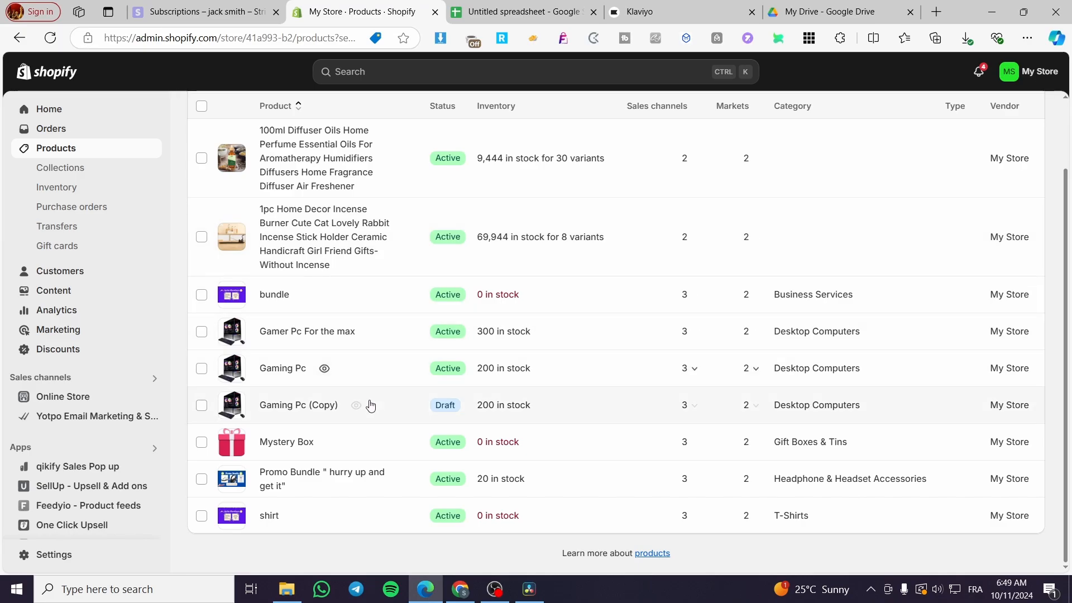
scroll(371, 397, "up", 3)
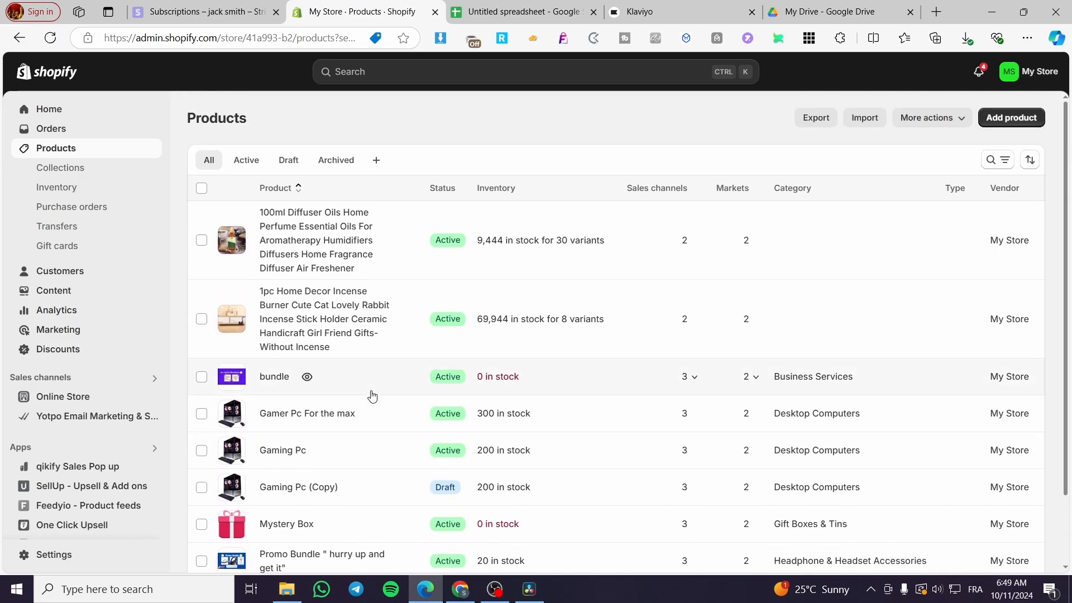
left_click(202, 240)
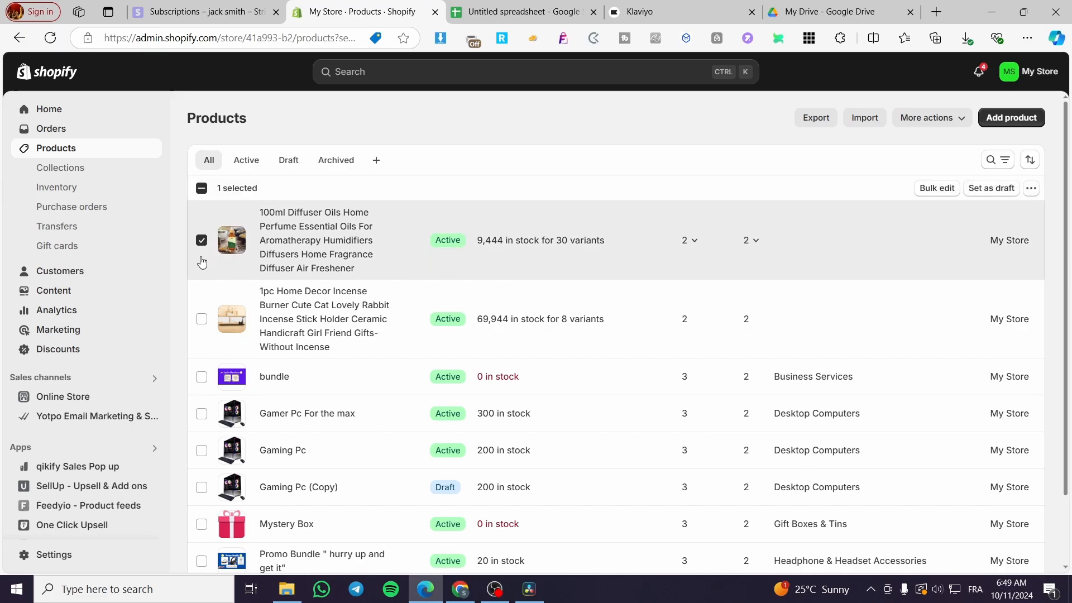
left_click(202, 320)
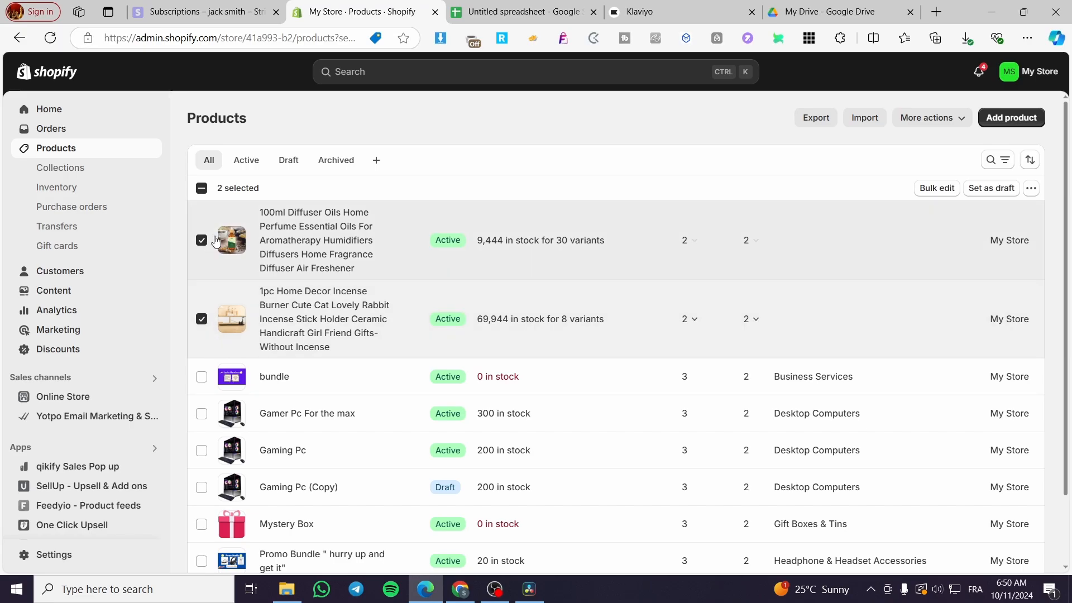
Export only the two selected products as a CSV for Excel, Numbers, or other spreadsheet programs.
left_click(825, 119)
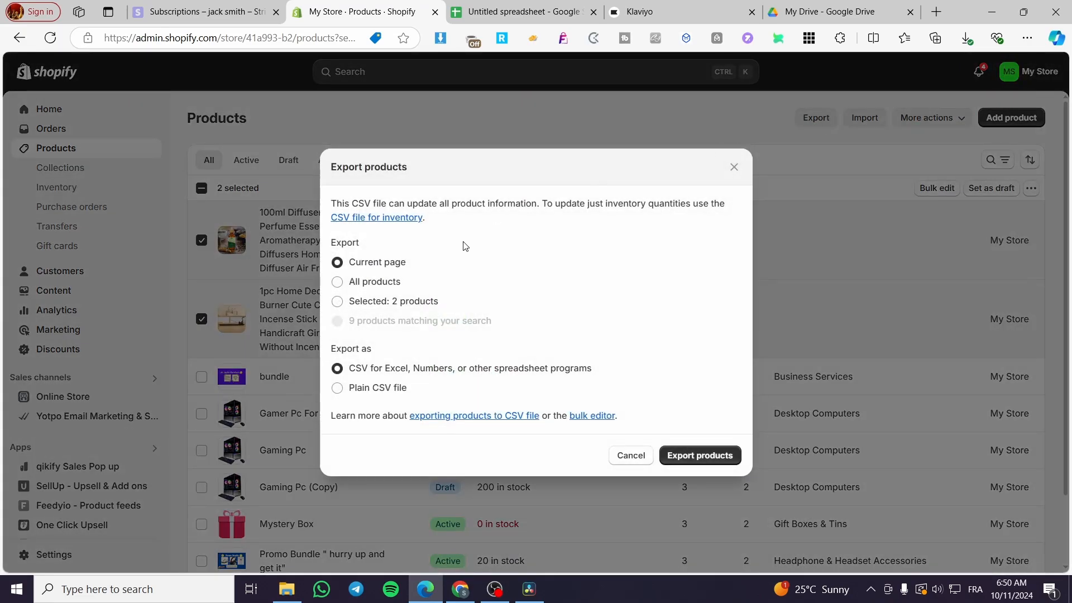
left_click(337, 302)
left_click(692, 460)
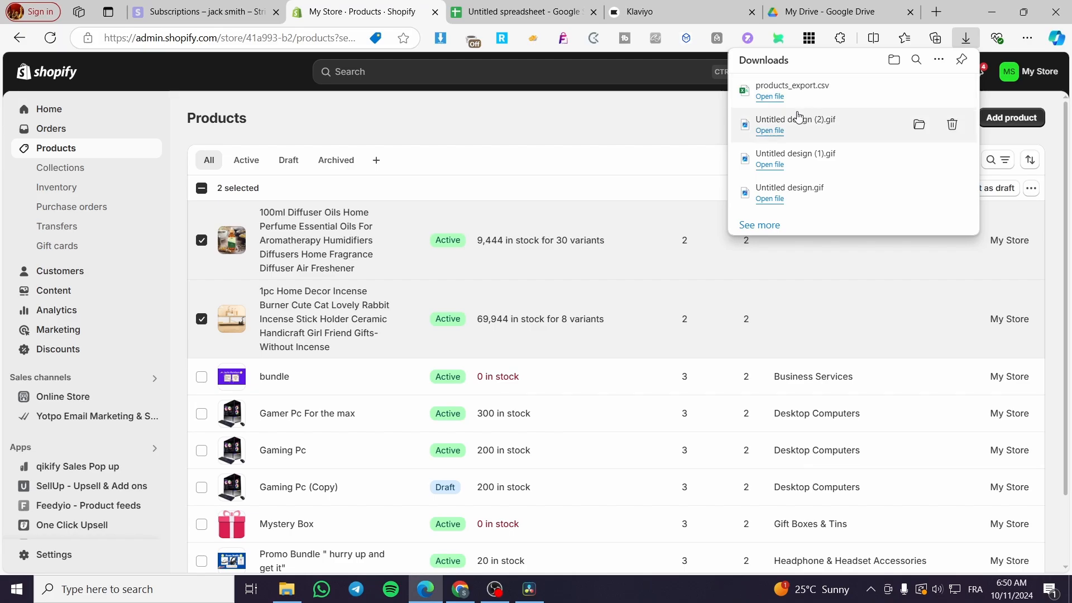
Switch to the untitled Google Sheets spreadsheet and rename it "Merged Product".
left_click(525, 11)
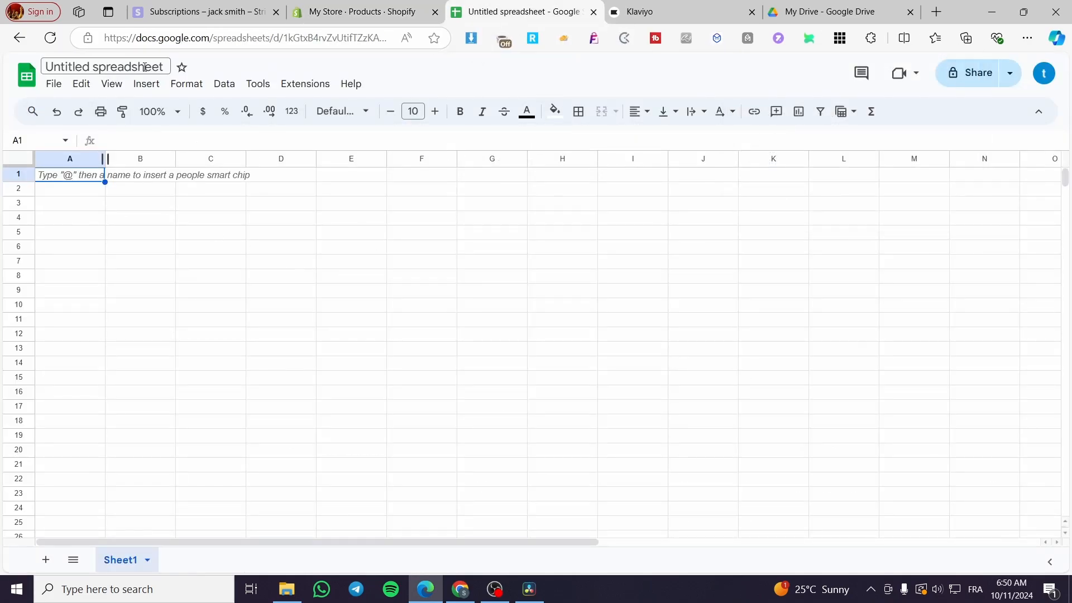
left_click(162, 65)
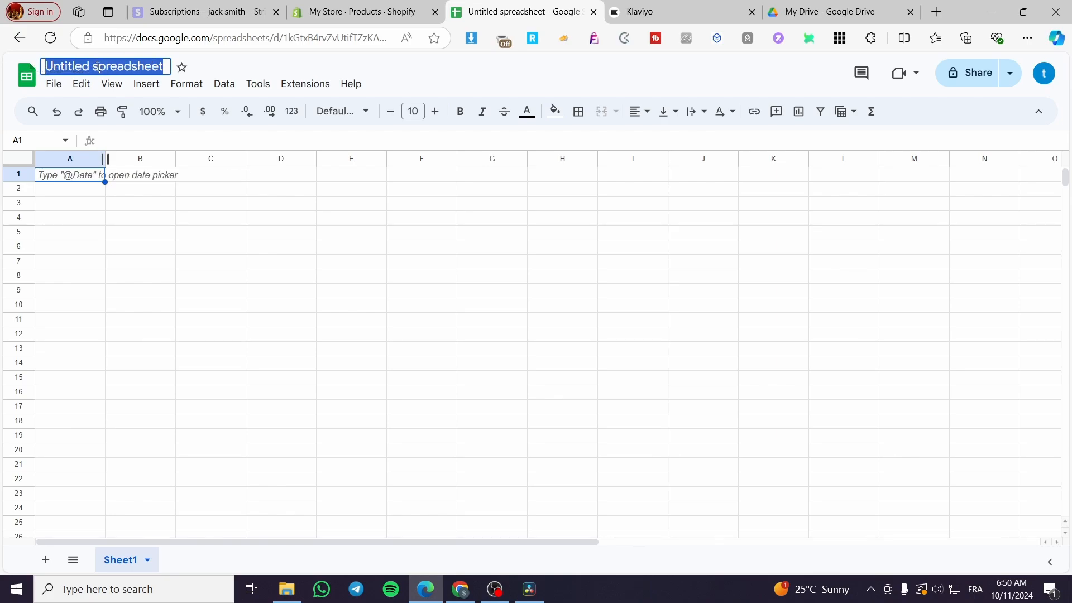
type("Merged")
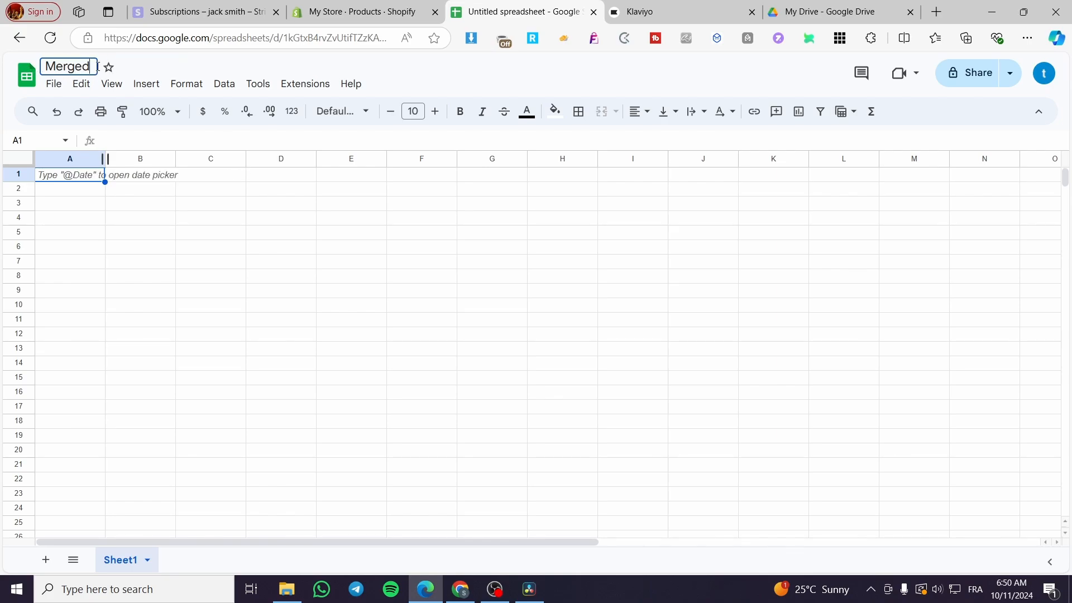
type(" Produc")
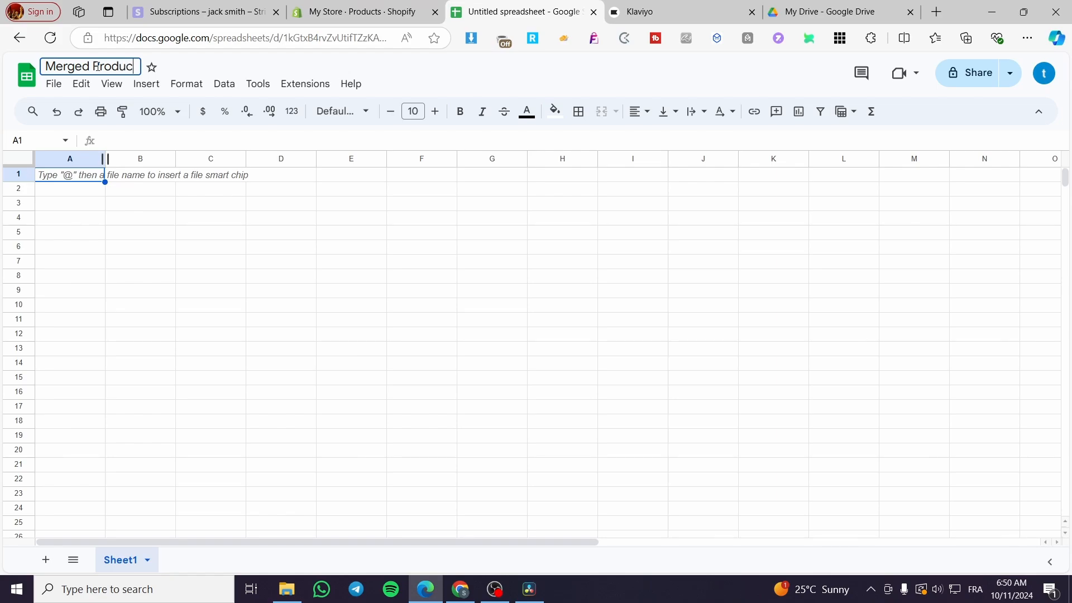
type("t")
key("Return")
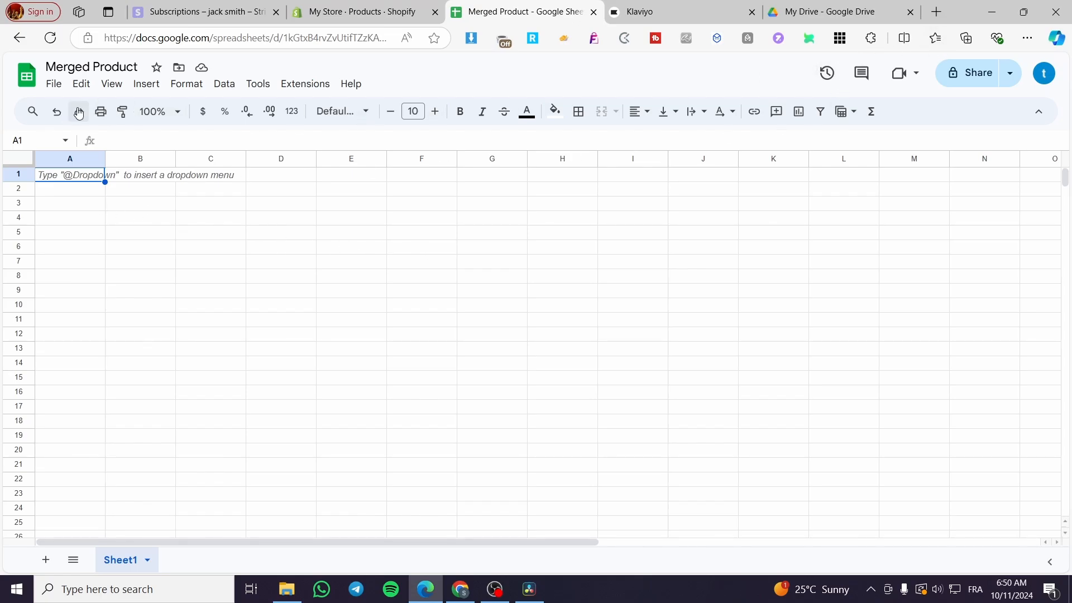
Upload the downloaded products_export.csv file to Google Sheets and open it as a spreadsheet.
left_click(54, 84)
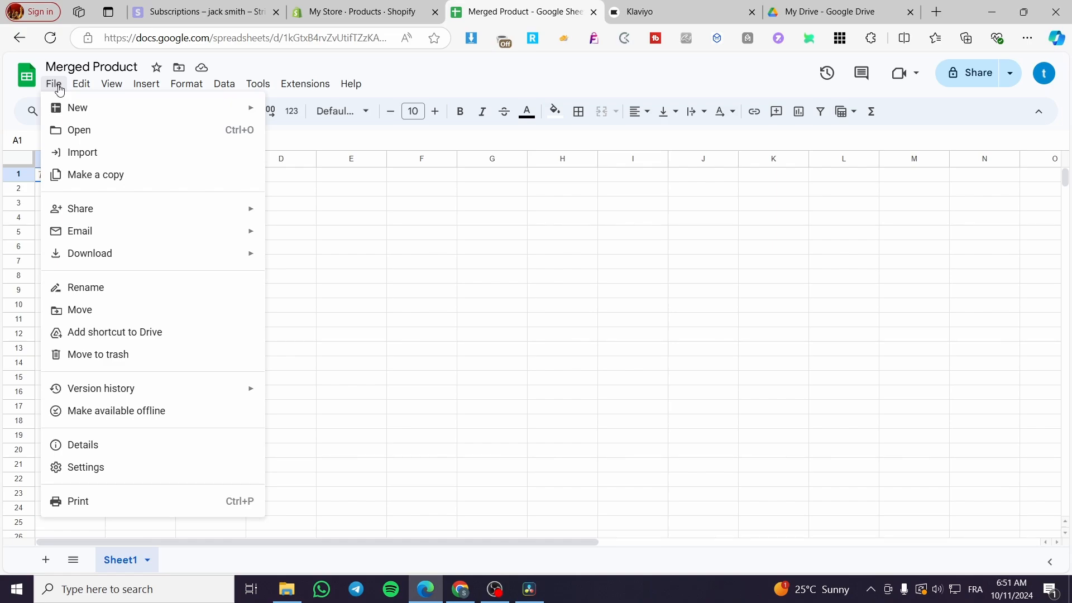
left_click(79, 130)
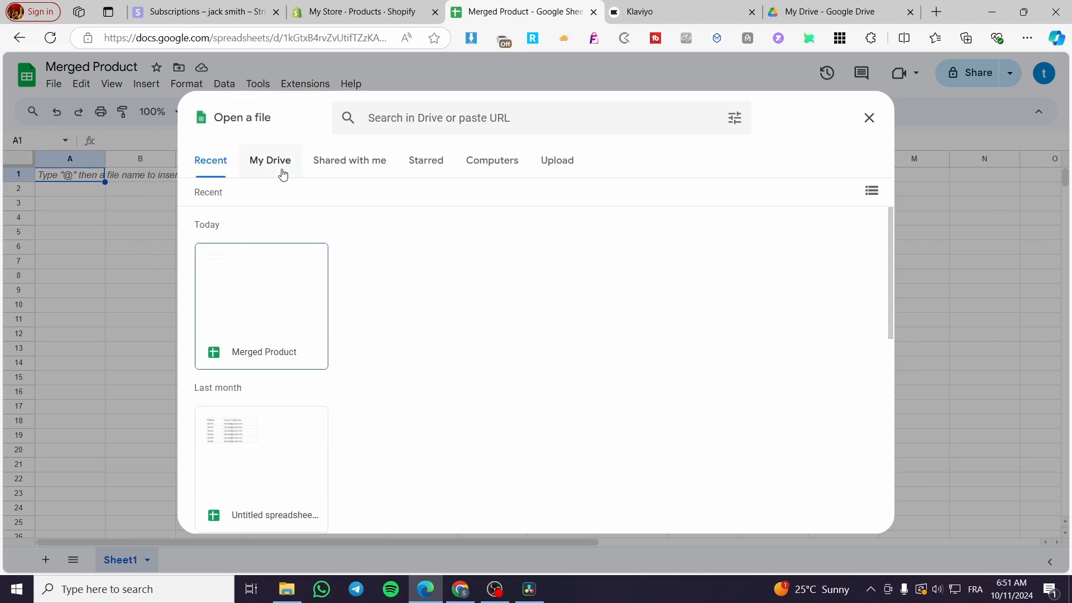
left_click(565, 171)
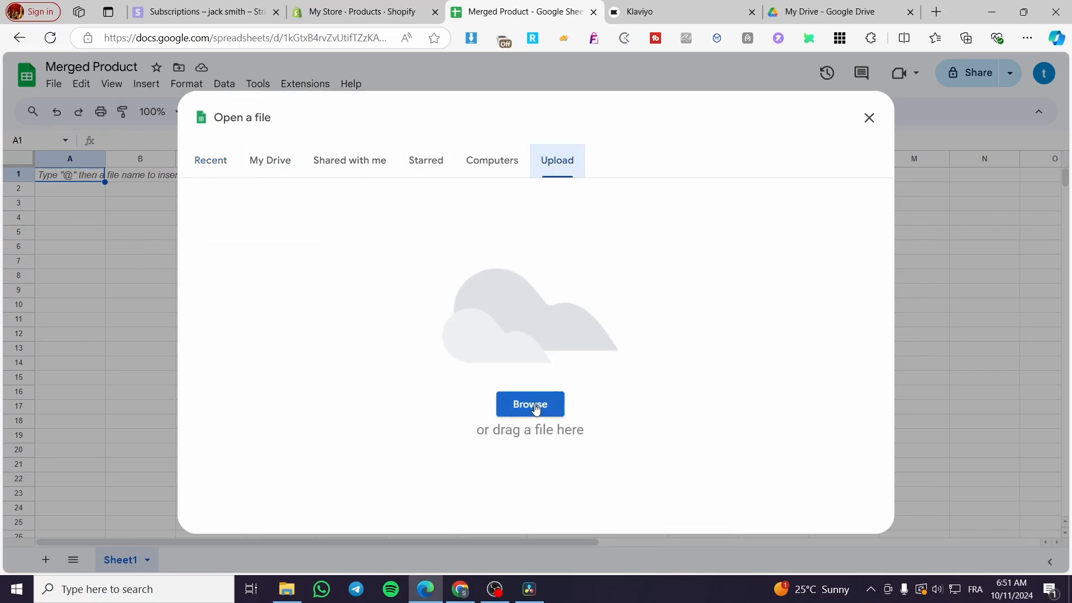
left_click(1025, 39)
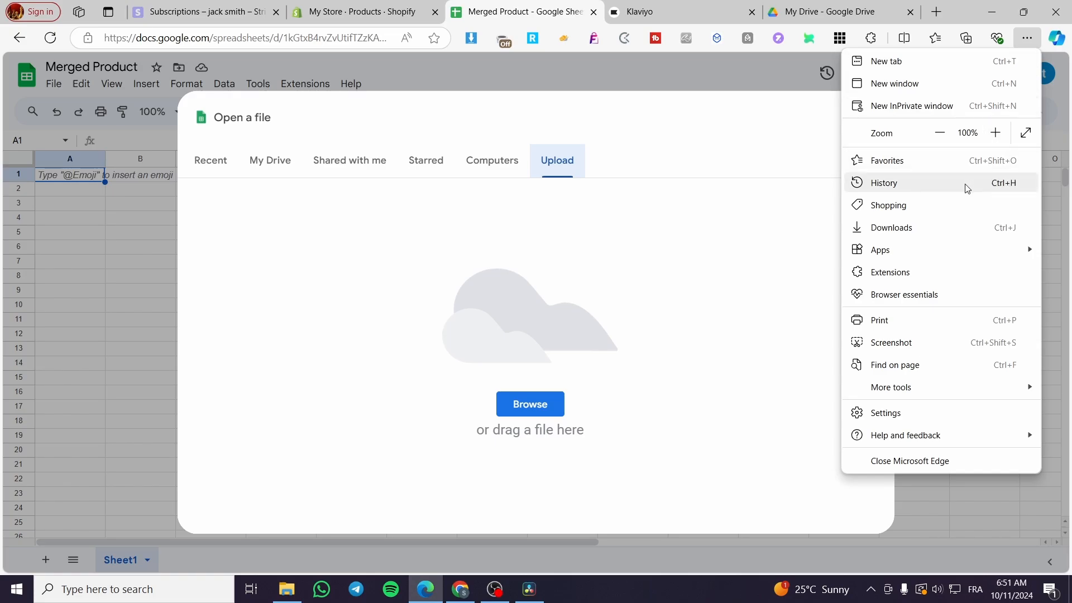
left_click(948, 232)
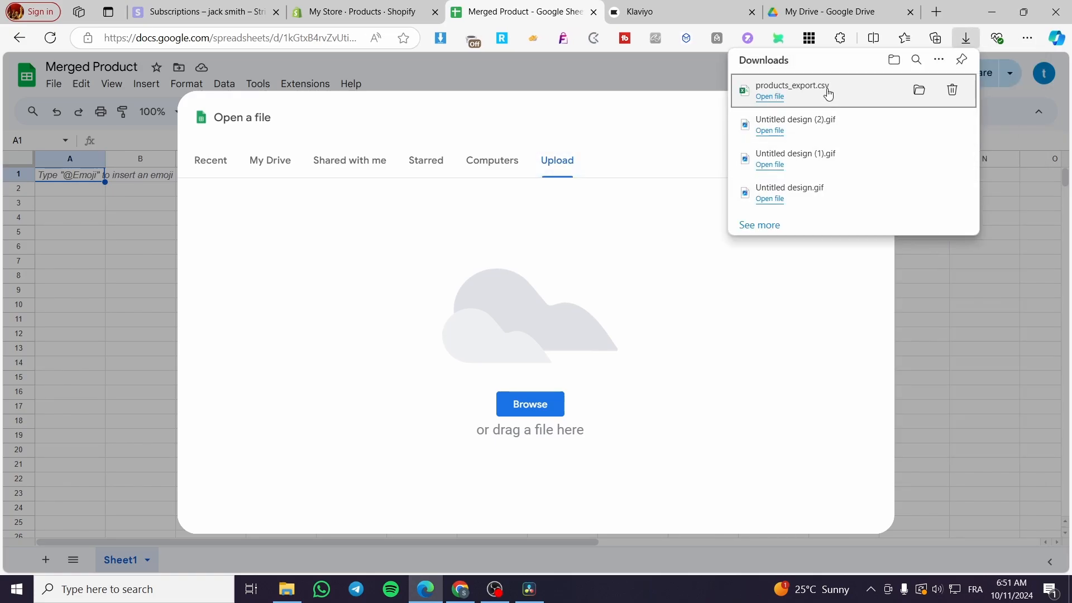
left_click_drag(826, 94, 669, 395)
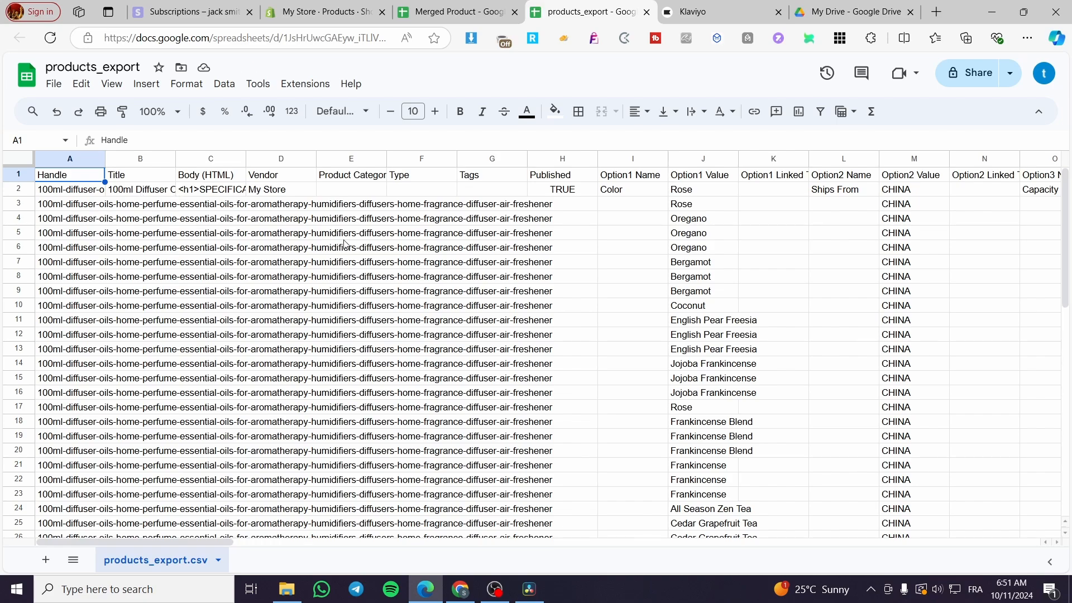
Fill the diffuser product's handle and title from A2:B2 down through row 44, covering the incense burner rows.
scroll(344, 243, "down", 10)
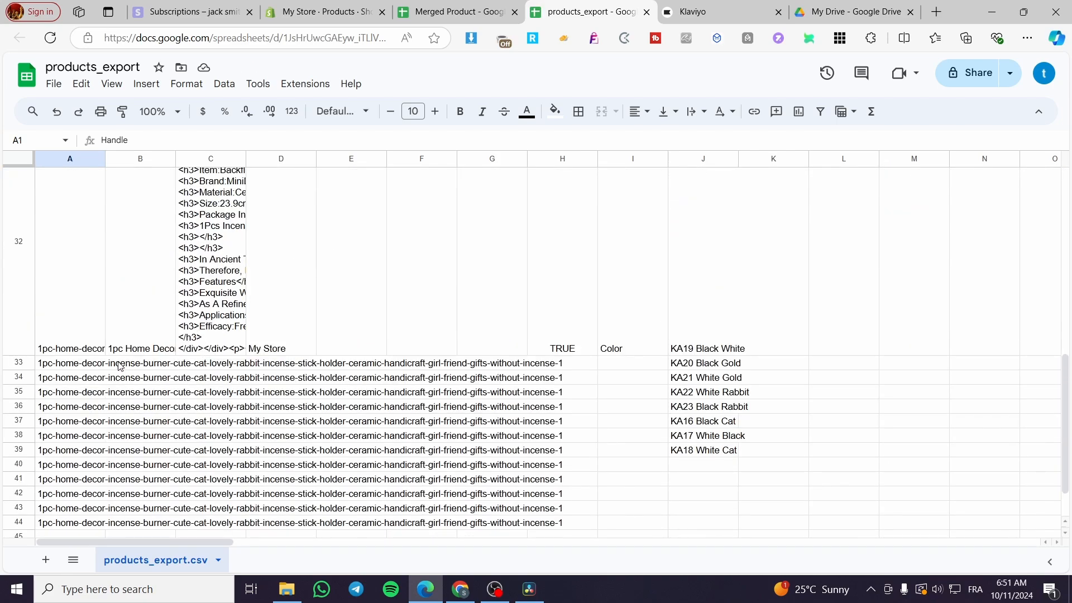
scroll(98, 354, "down", 2)
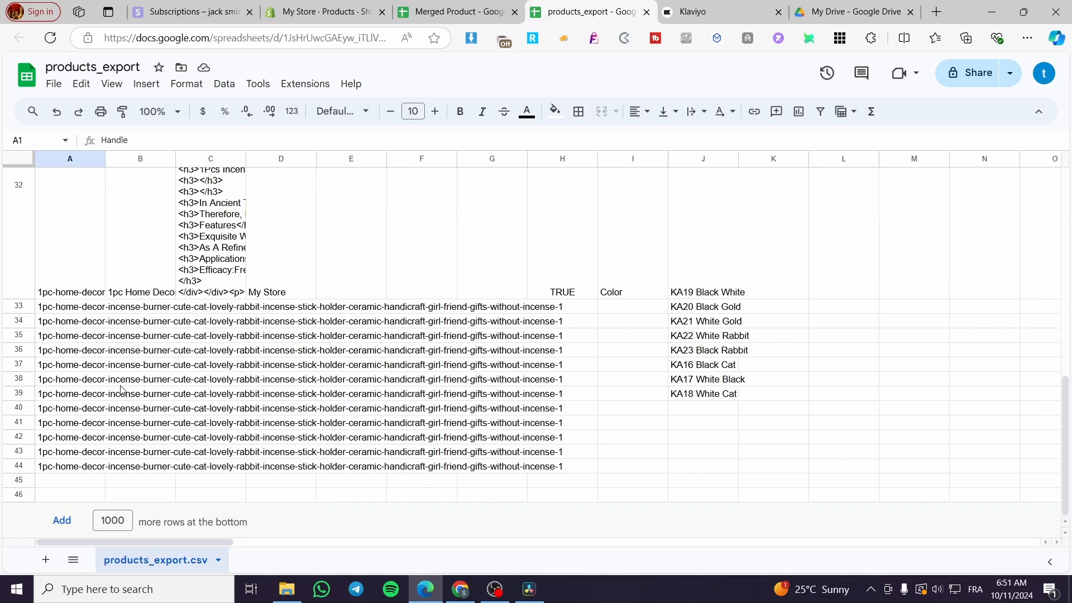
scroll(121, 389, "up", 12)
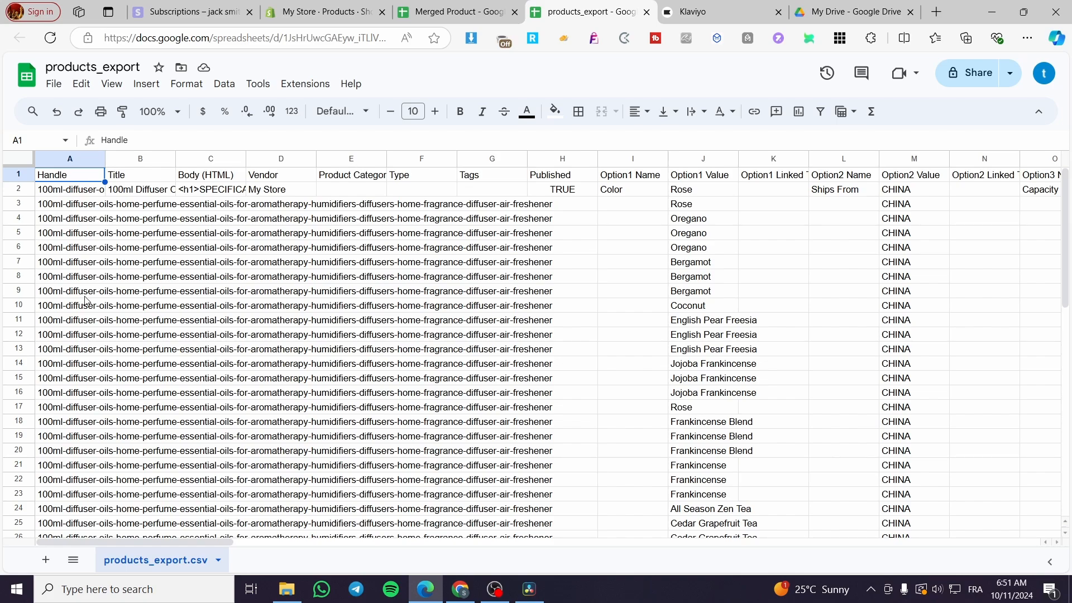
left_click(47, 192)
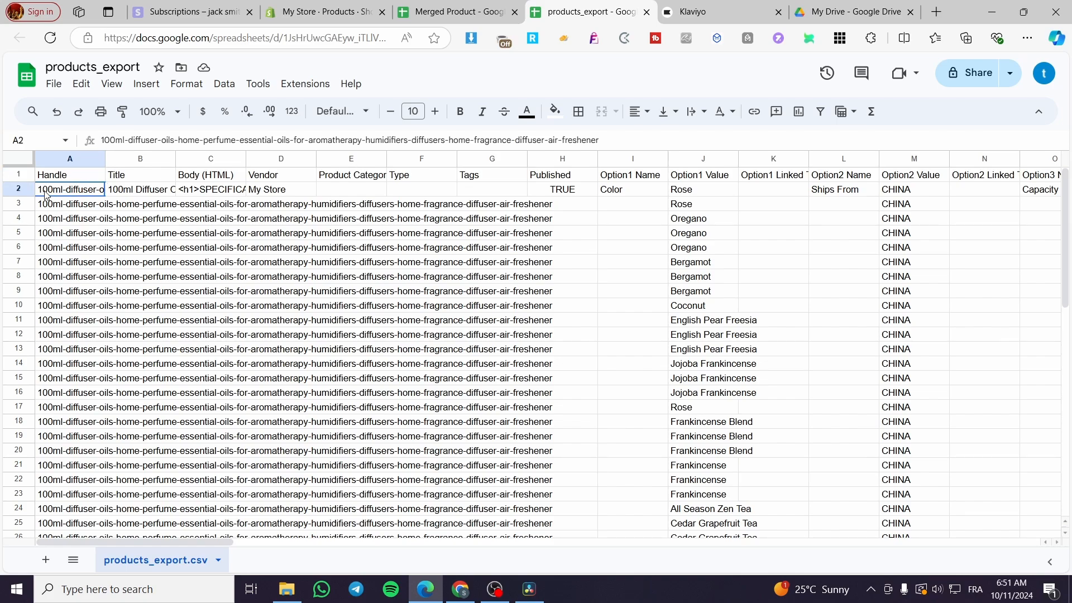
left_click(123, 193)
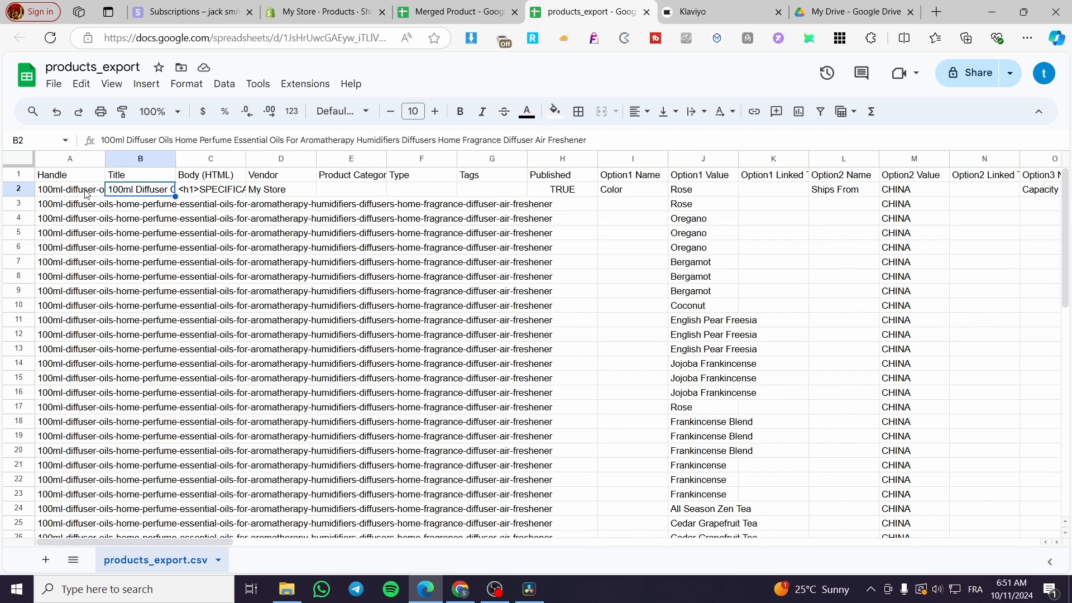
left_click(86, 194, "shift")
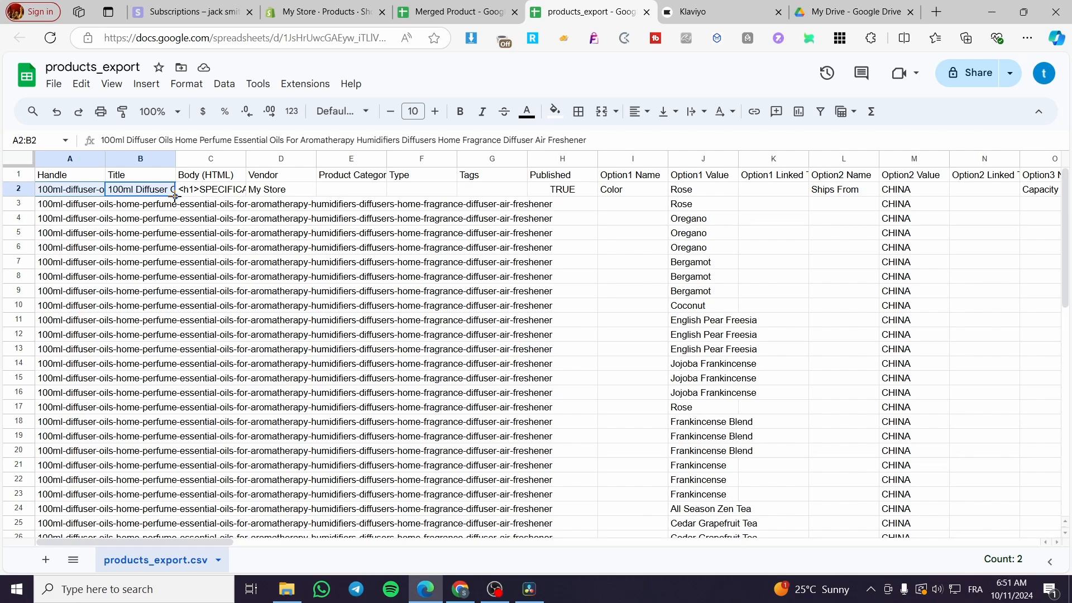
left_click_drag(174, 196, 171, 467)
scroll(176, 246, "down", 3)
scroll(174, 385, "down", 5)
scroll(173, 410, "down", 3)
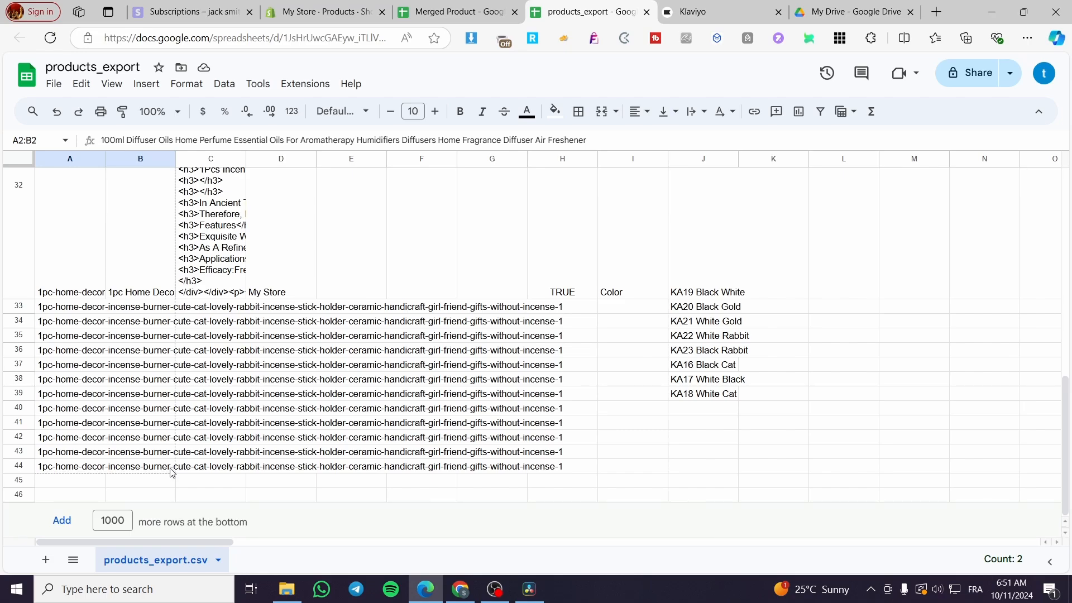
left_click_drag(171, 472, 173, 473)
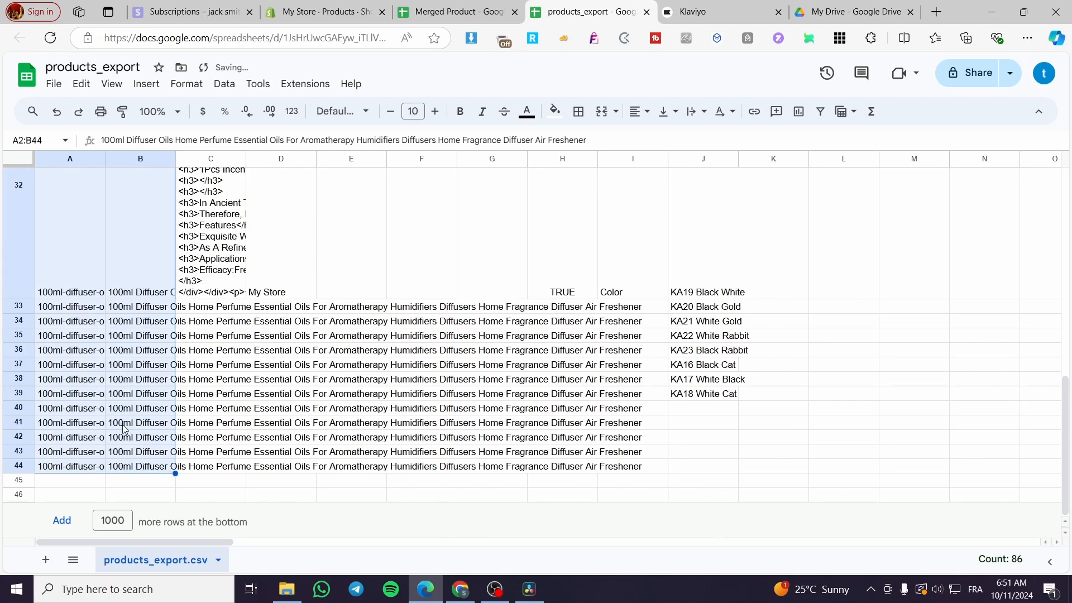
scroll(450, 389, "up", 10)
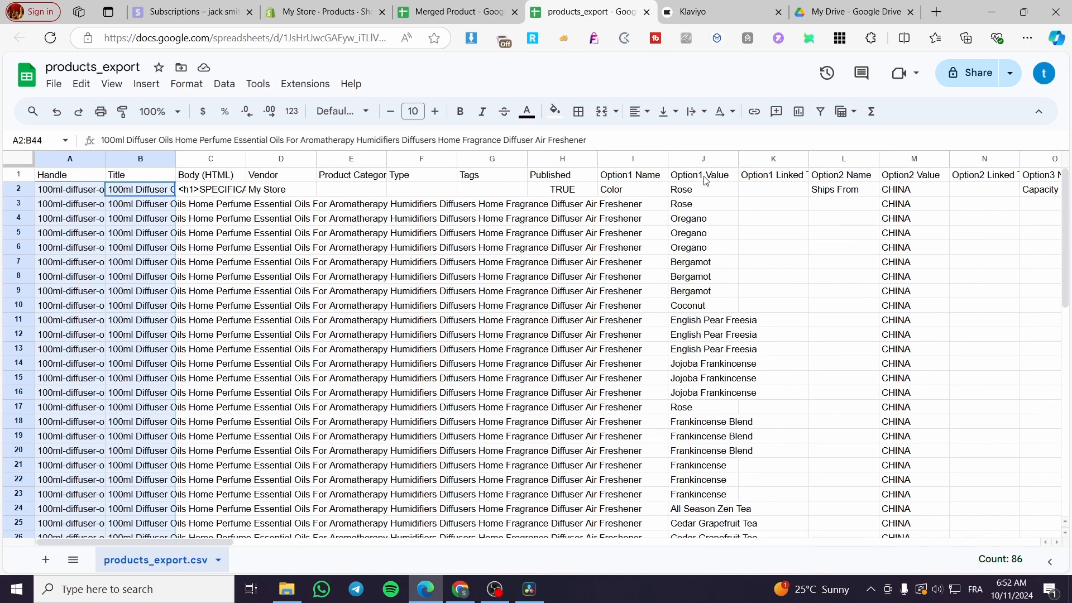
Examine the option name, option value and variant columns for both products' rows, including the Option3 Value column.
left_click(647, 191)
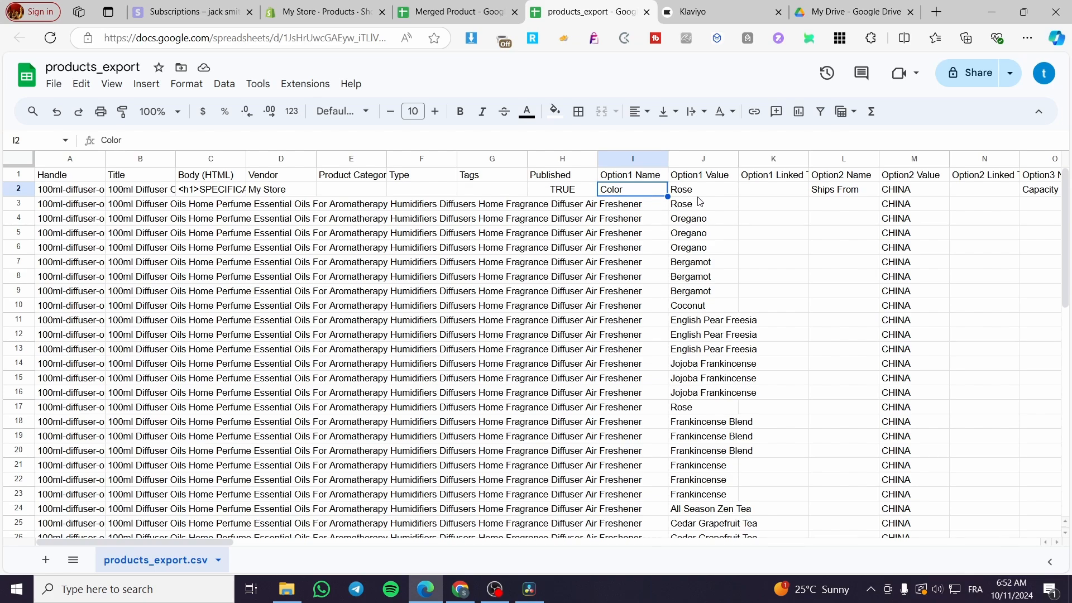
scroll(639, 492, "down", 5)
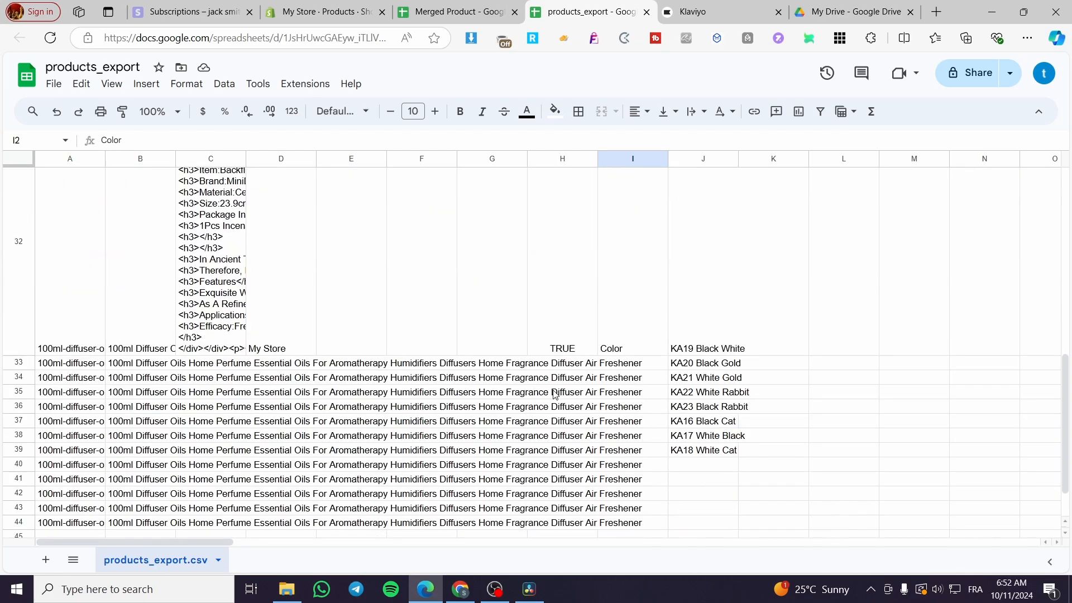
scroll(167, 354, "down", 8)
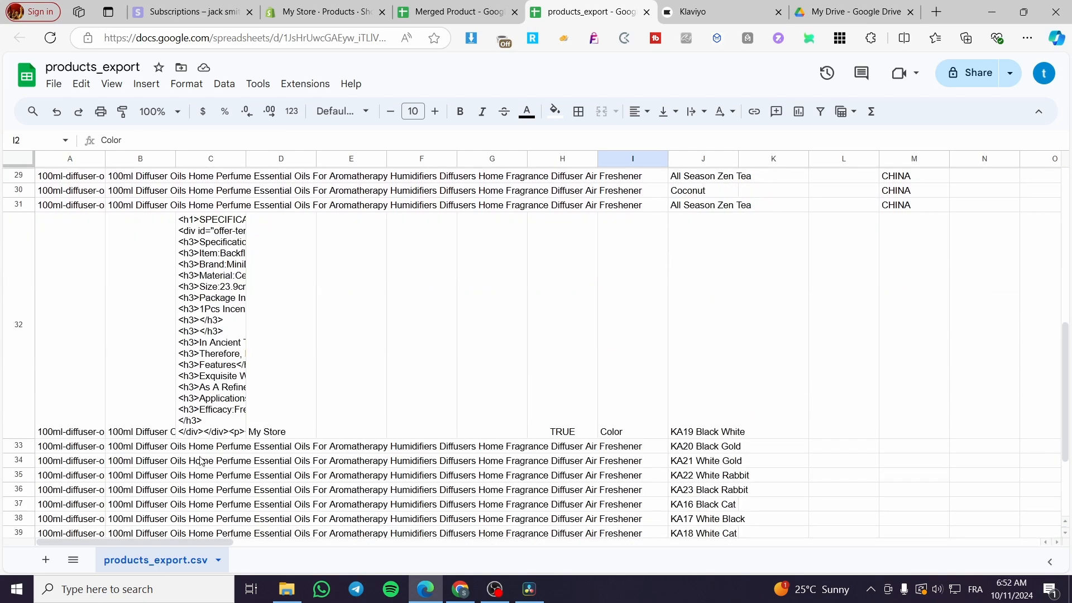
left_click_drag(199, 541, 383, 545)
scroll(311, 204, "up", 10)
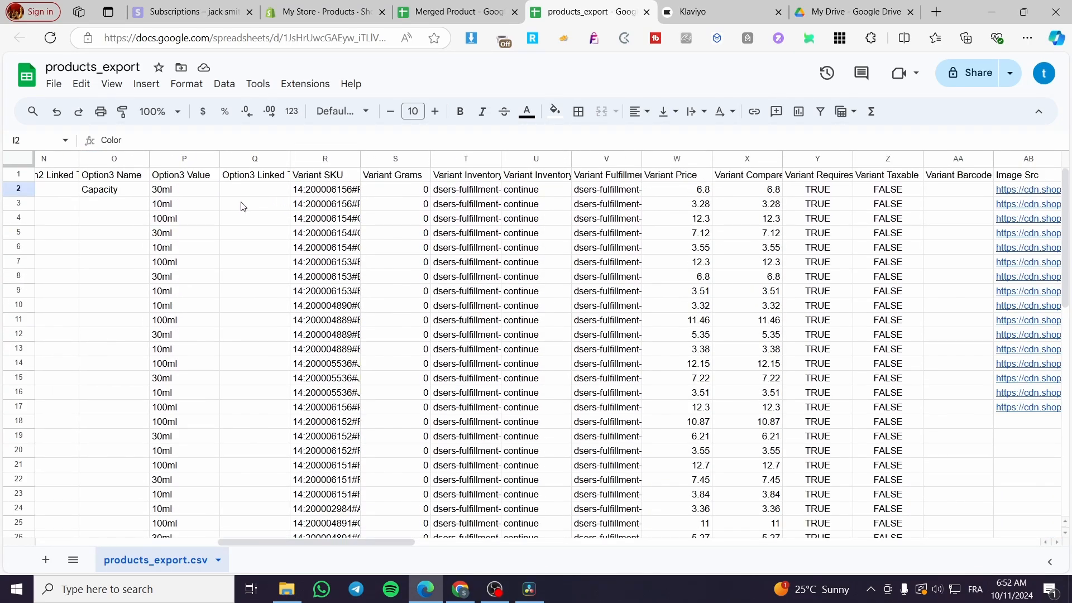
left_click_drag(380, 540, 307, 540)
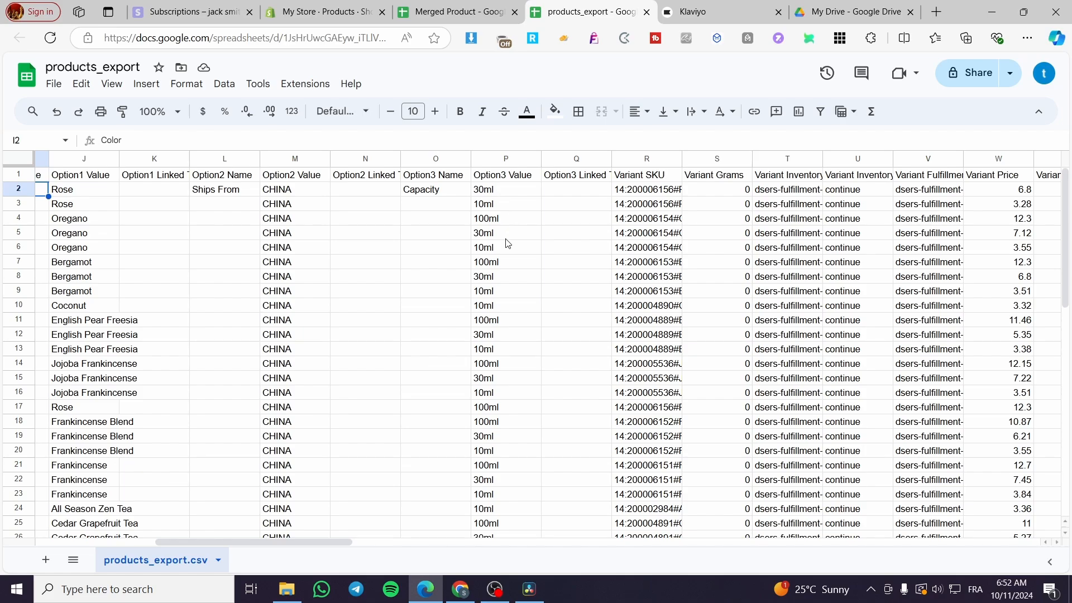
scroll(507, 243, "down", 10)
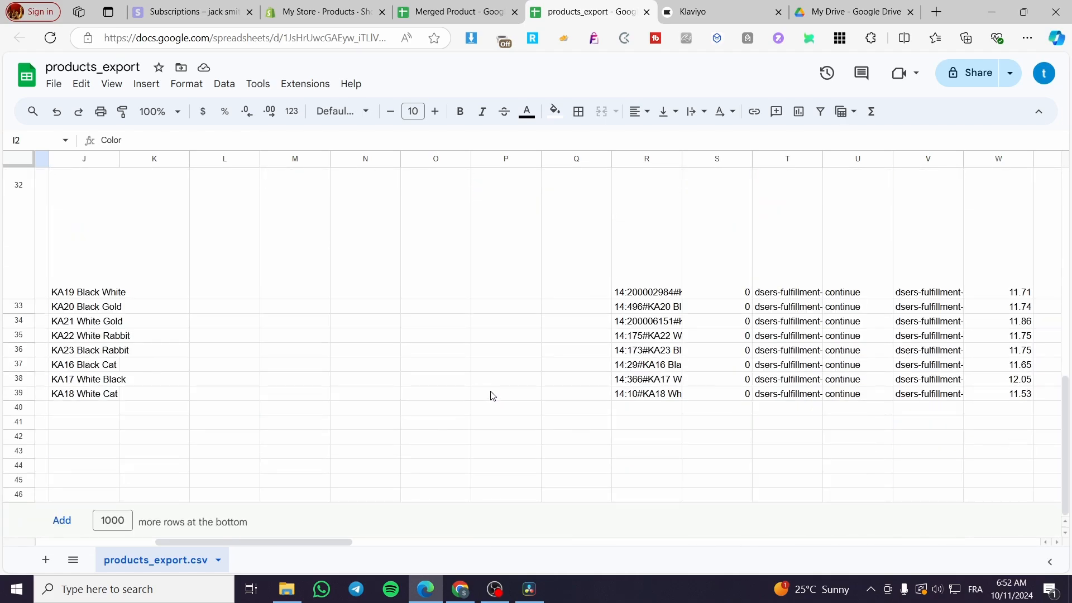
scroll(482, 396, "up", 10)
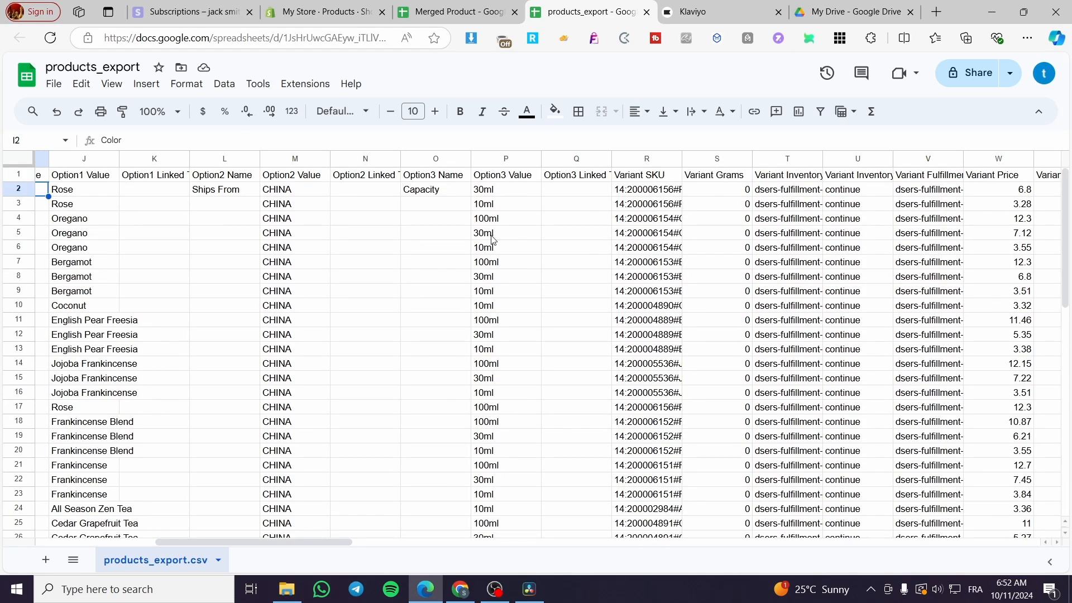
left_click(504, 195)
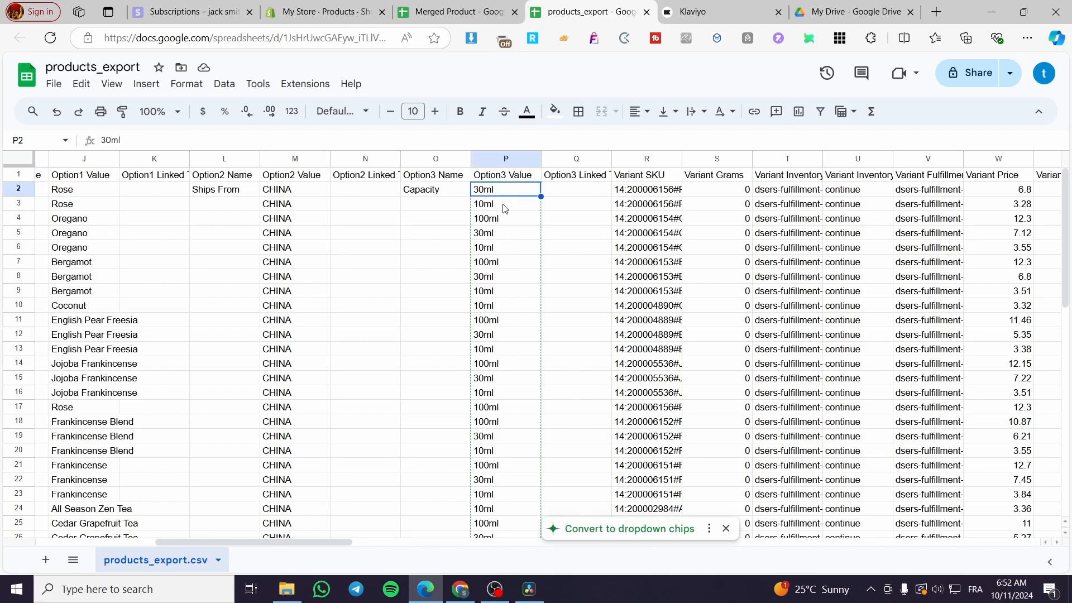
Repeat the 30ml, 10ml, 100ml pattern of P2:P4 down the Option3 Value column through row 38.
left_click(505, 208, "shift")
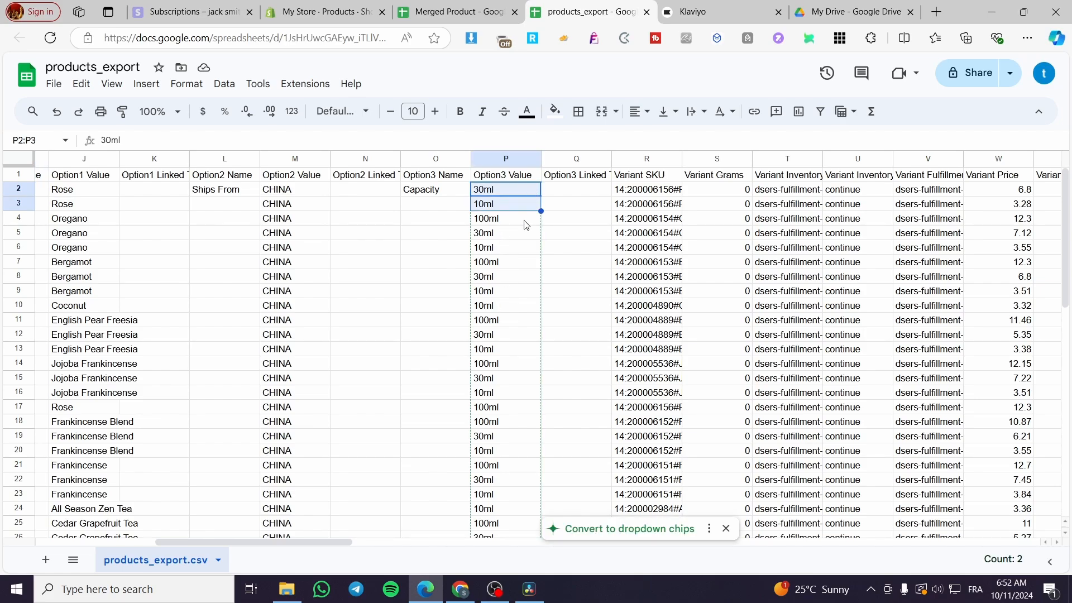
left_click(525, 225, "shift")
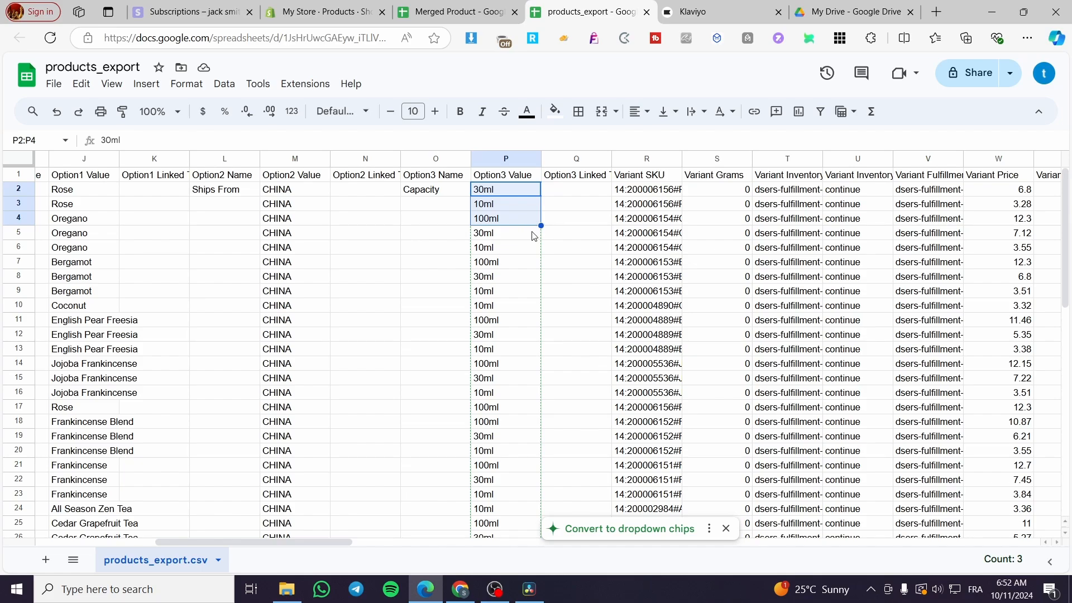
left_click_drag(540, 224, 533, 509)
scroll(536, 318, "down", 8)
scroll(502, 450, "up", 8)
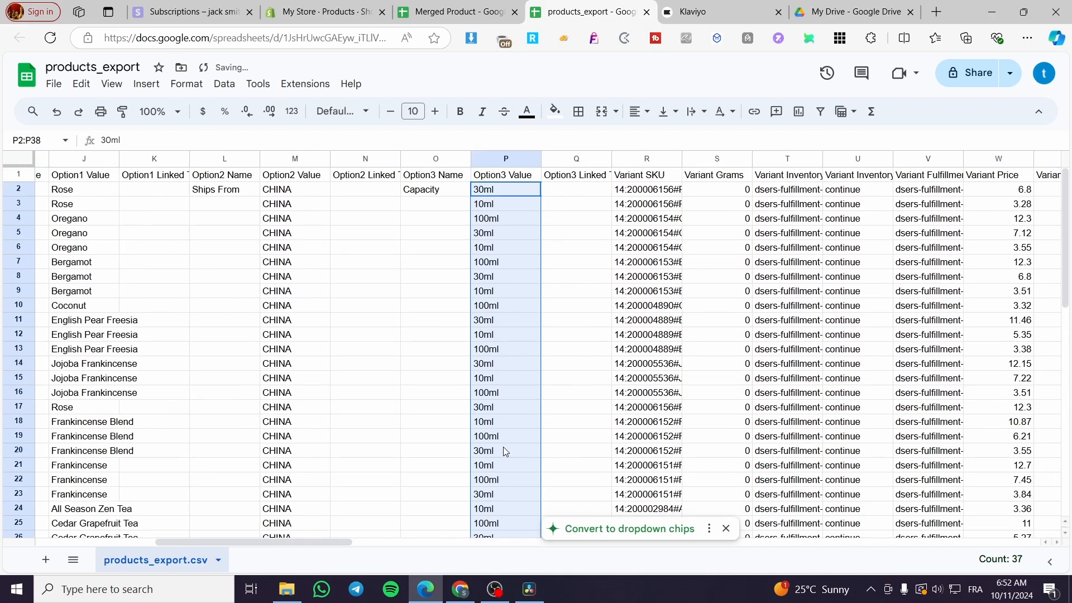
left_click(584, 221)
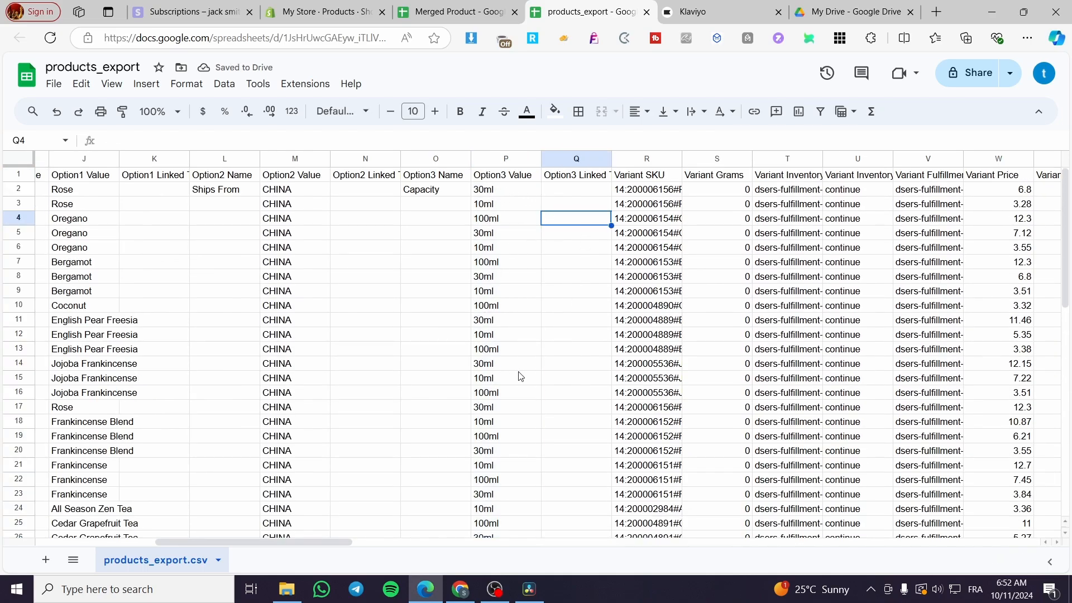
scroll(502, 380, "down", 8)
scroll(770, 454, "up", 8)
Examine the image source, image position and image alt text columns for both products' rows.
left_click_drag(316, 541, 432, 546)
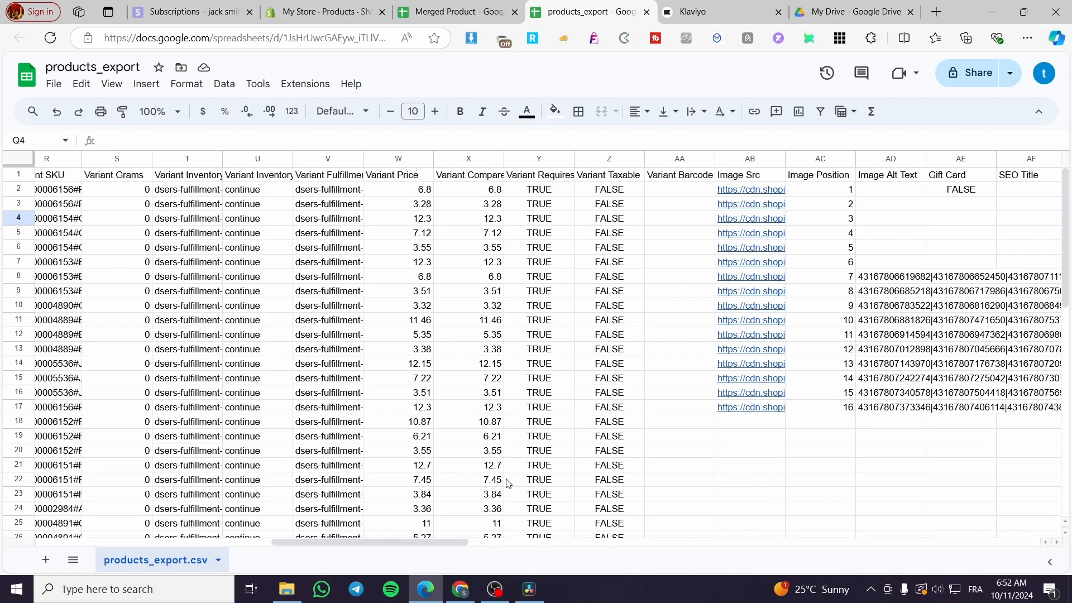
left_click_drag(446, 541, 552, 552)
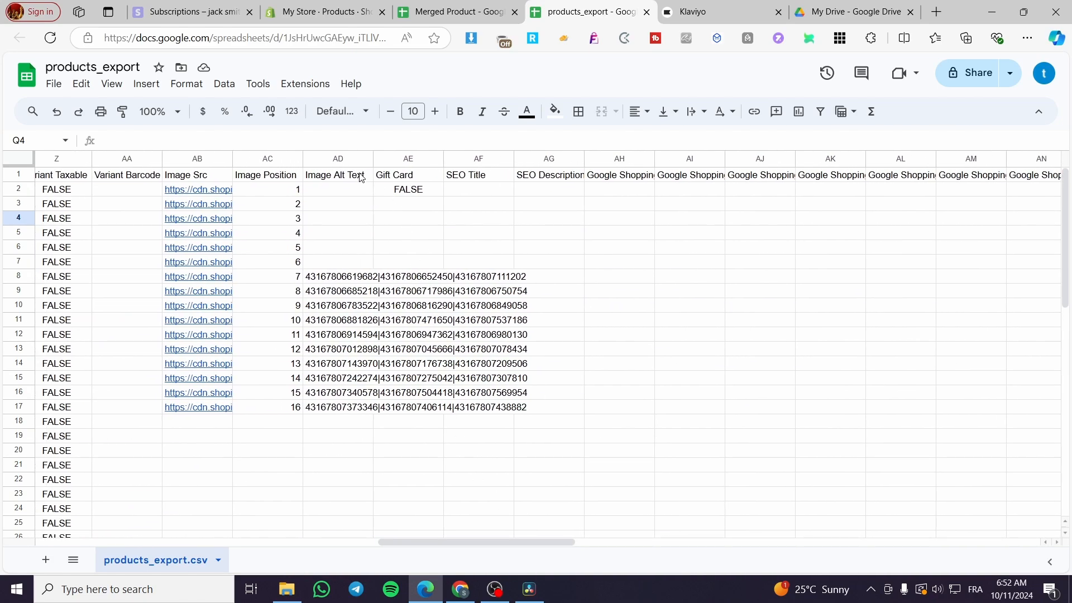
left_click(338, 277)
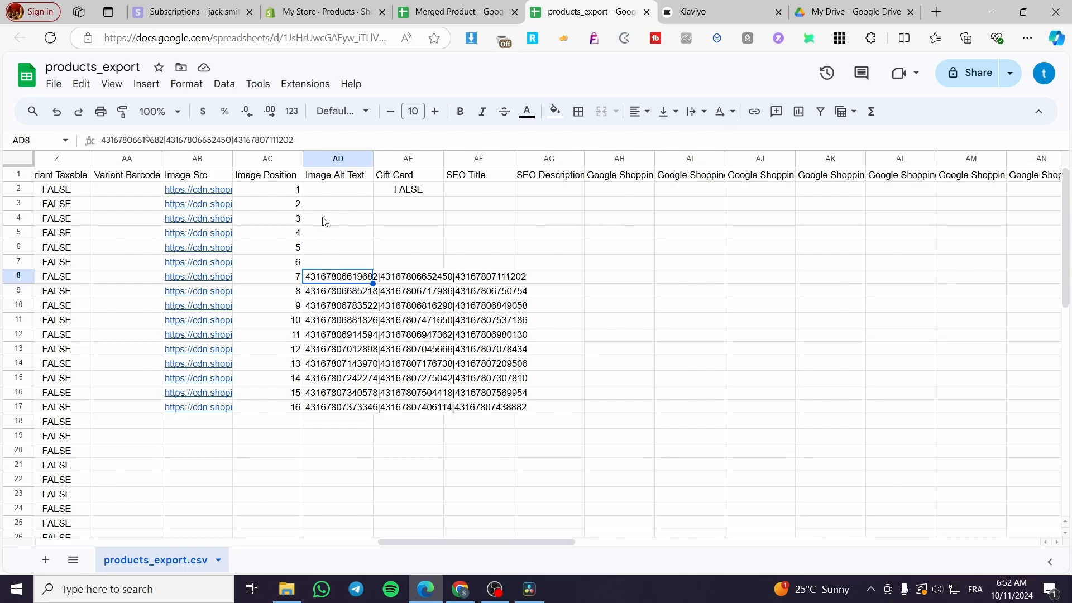
left_click(270, 190)
left_click_drag(510, 541, 461, 541)
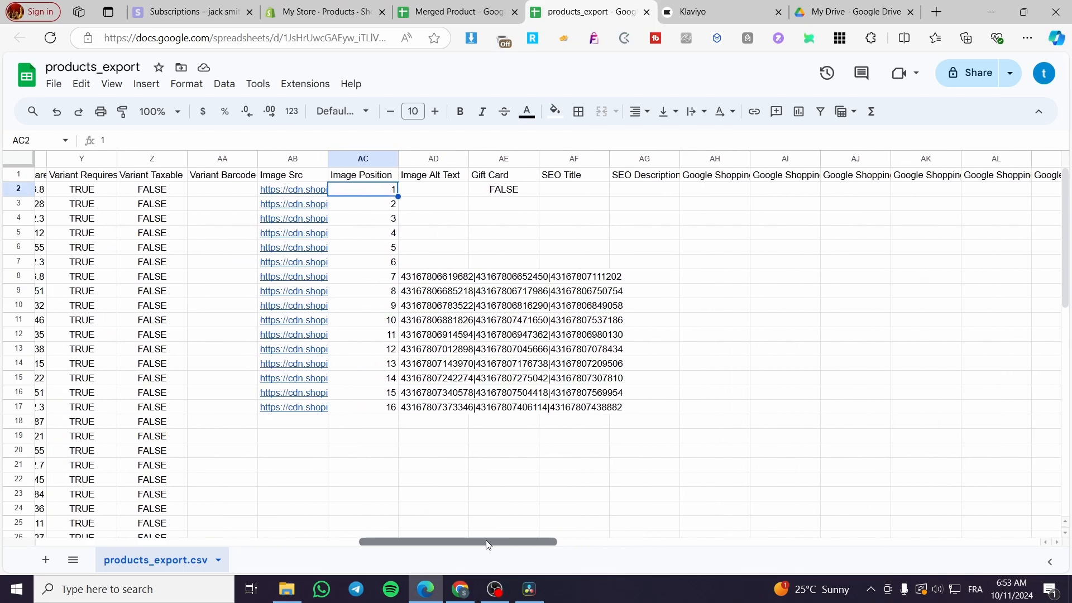
scroll(532, 184, "down", 5)
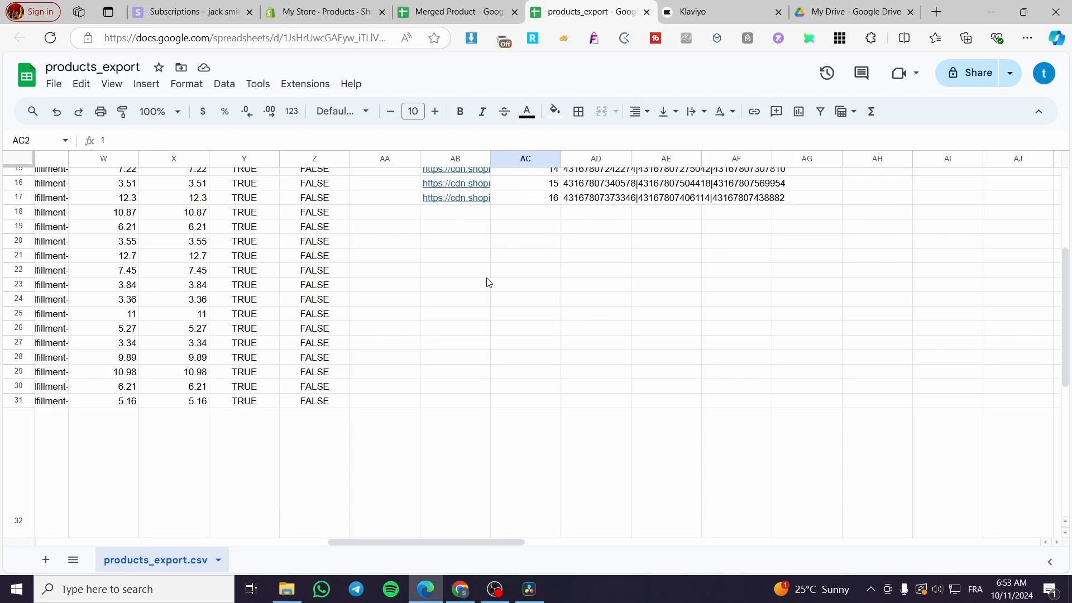
scroll(489, 282, "down", 5)
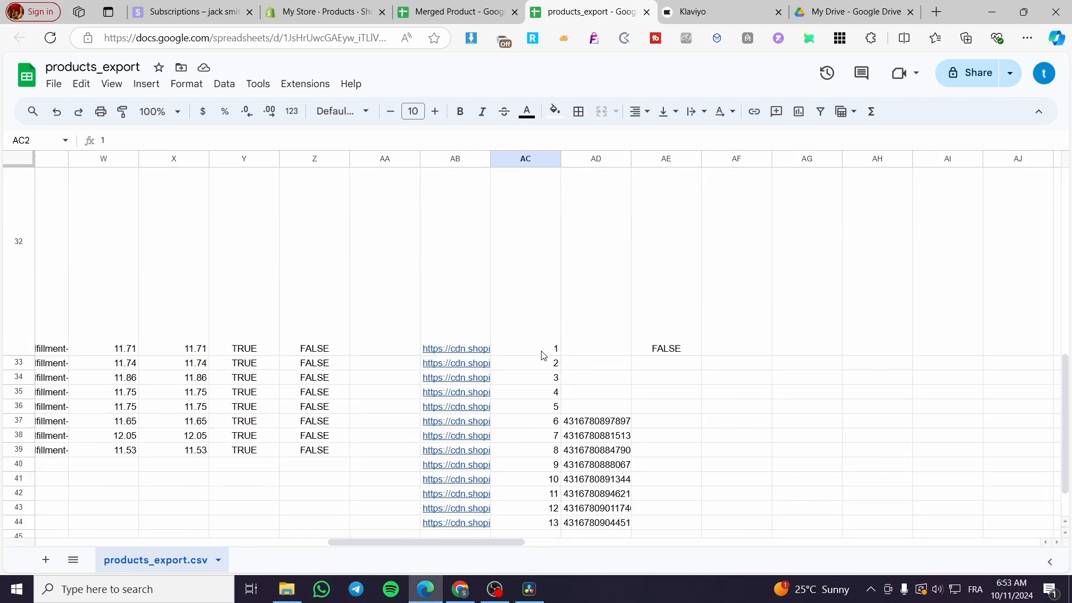
scroll(542, 355, "down", 1)
mouse_move(490, 541)
left_mouse_down()
mouse_move(166, 544)
mouse_move(527, 540)
mouse_move(501, 540)
left_mouse_up()
scroll(461, 434, "up", 10)
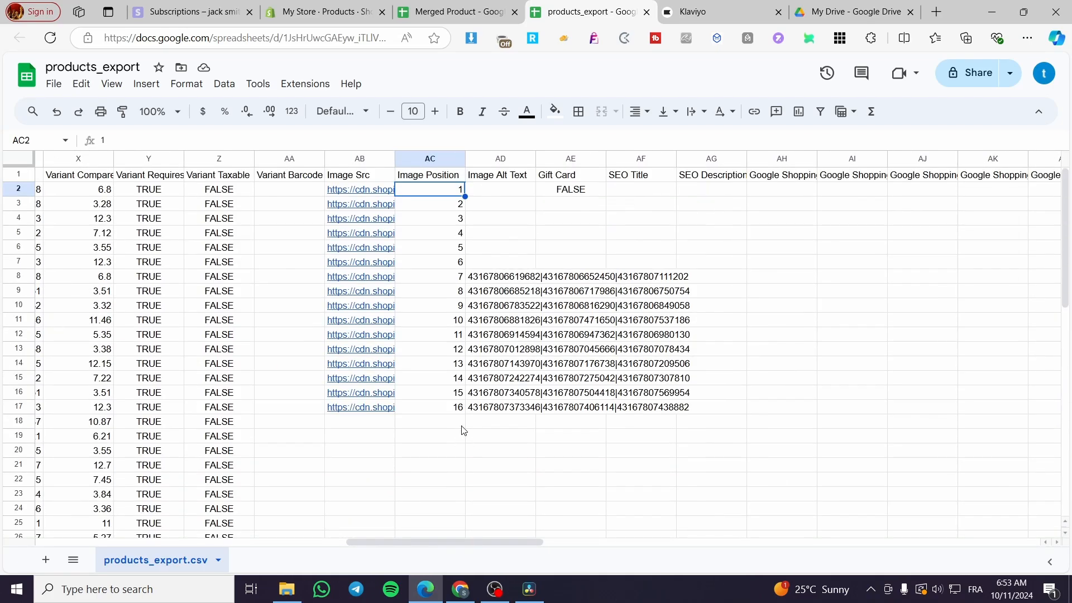
Set the image positions of the first two incense burner rows to 17 in AC32 and 18 in AC33.
scroll(456, 412, "down", 10)
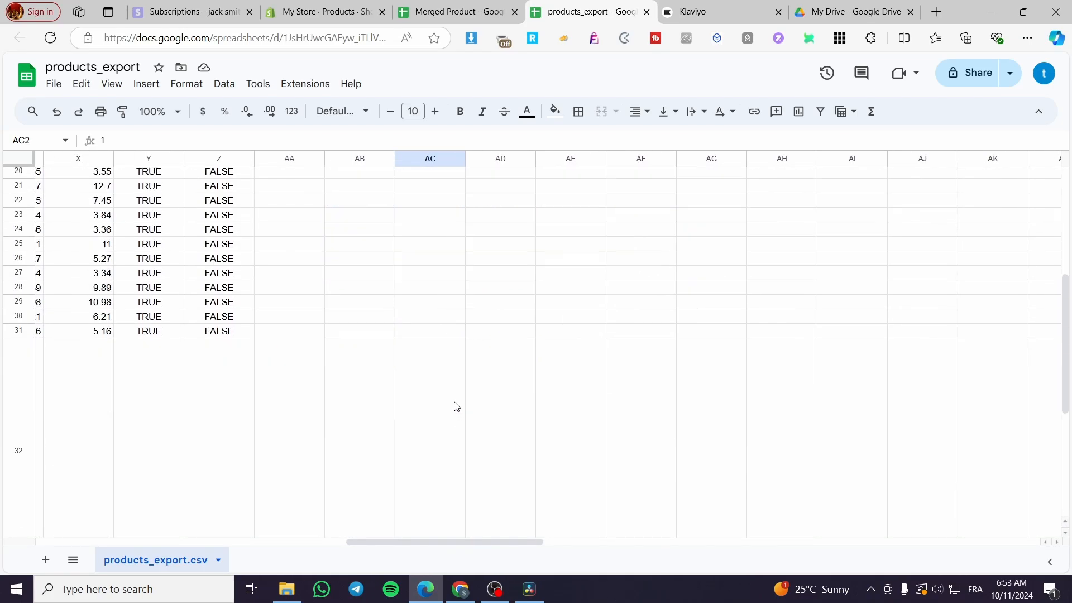
double_click(461, 303)
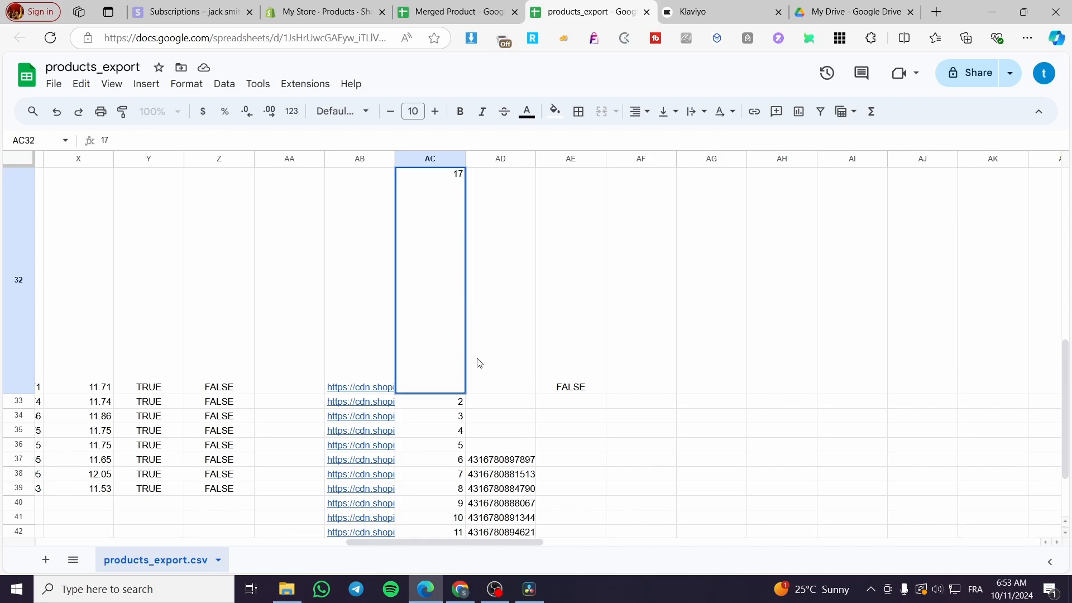
key("Return")
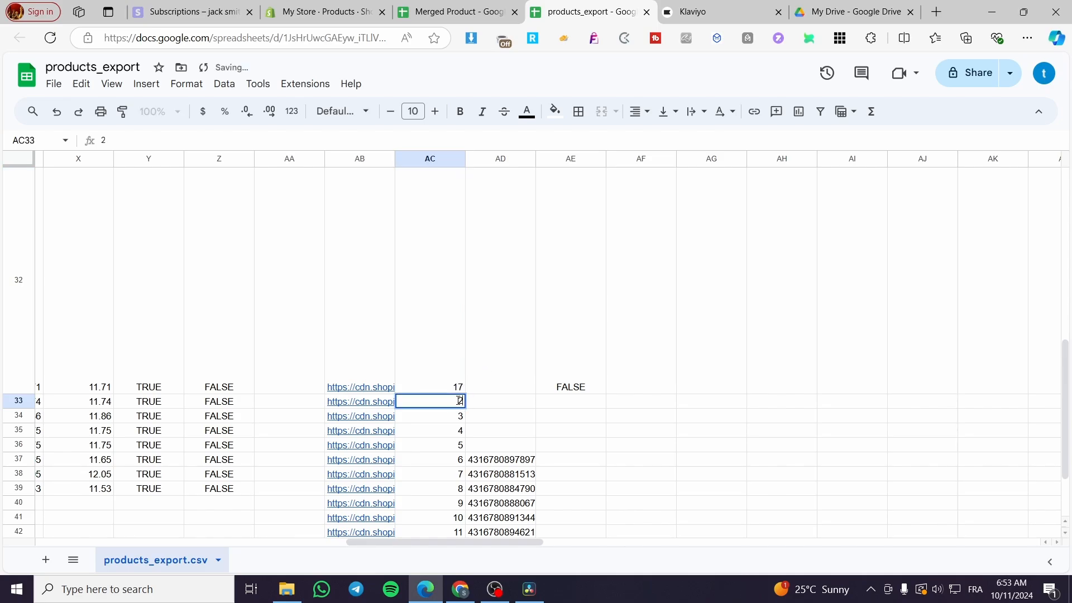
type("18")
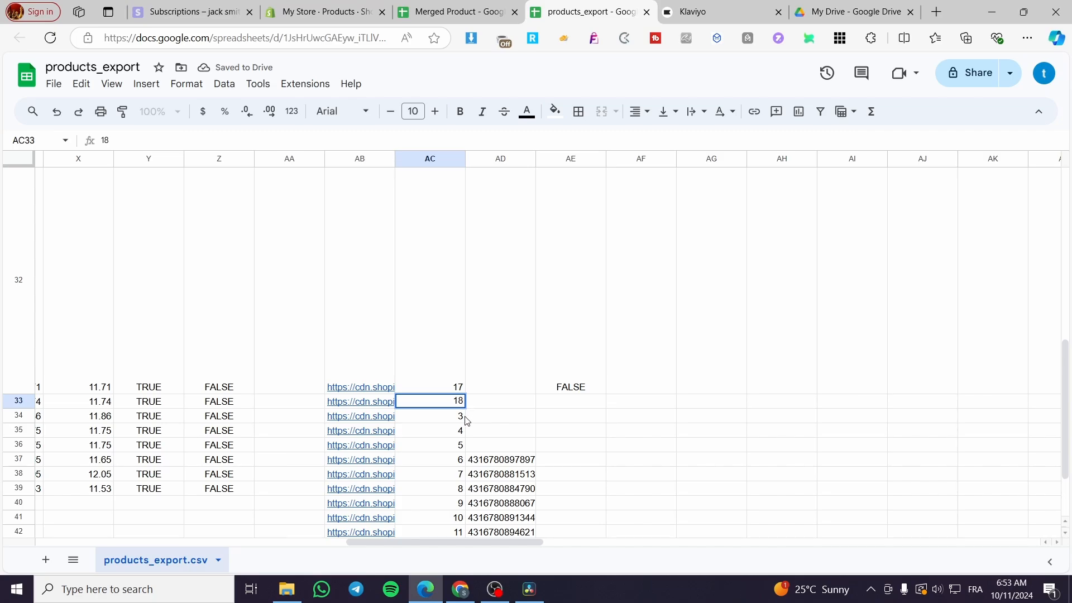
left_click_drag(459, 402, 474, 405)
left_click(480, 404)
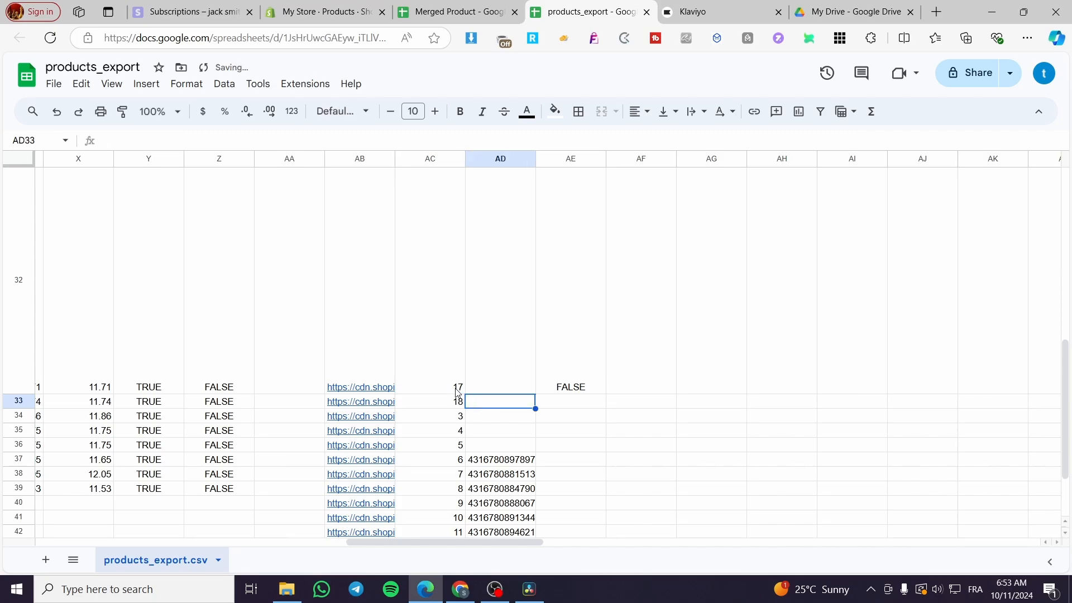
Continue the image position series from AC32:AC33 down through row 44, numbering the remaining rows 19 to 29.
left_click(458, 389)
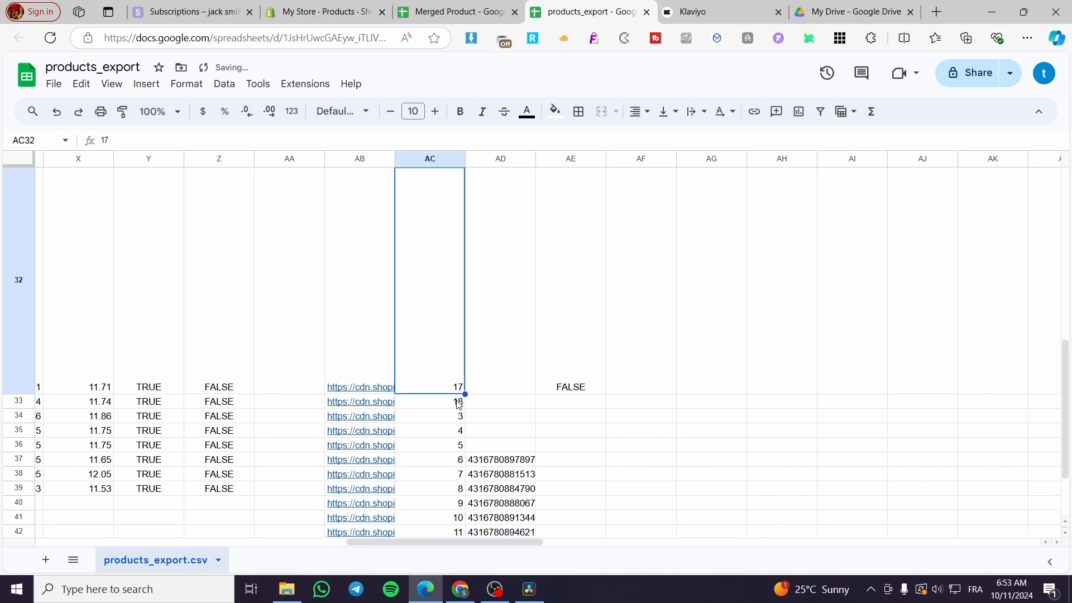
left_click(459, 405, "shift")
left_click_drag(465, 408, 461, 531)
scroll(479, 464, "down", 2)
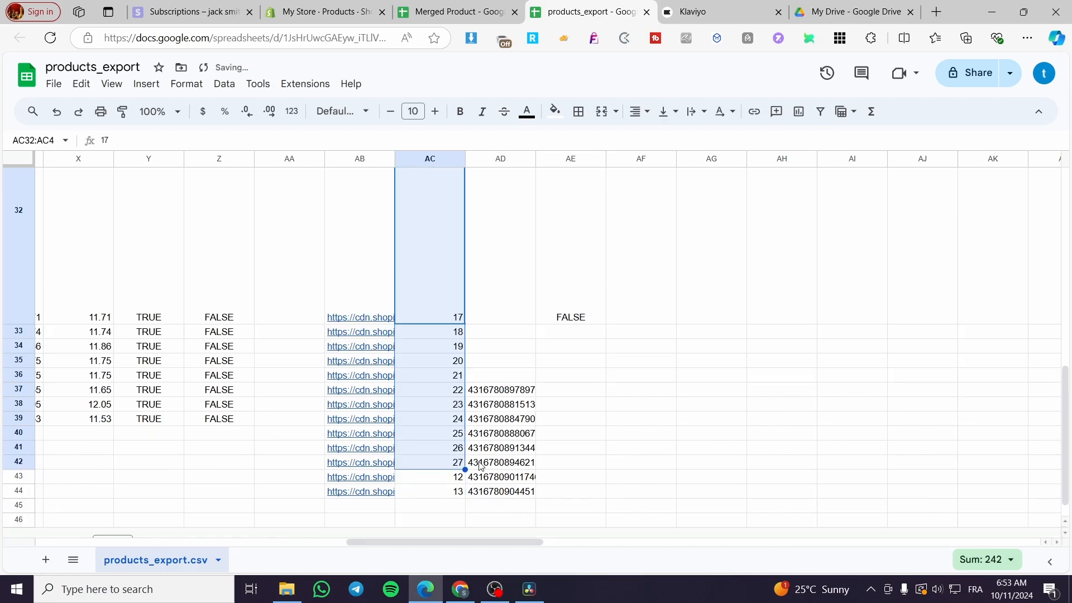
left_click_drag(467, 474, 463, 499)
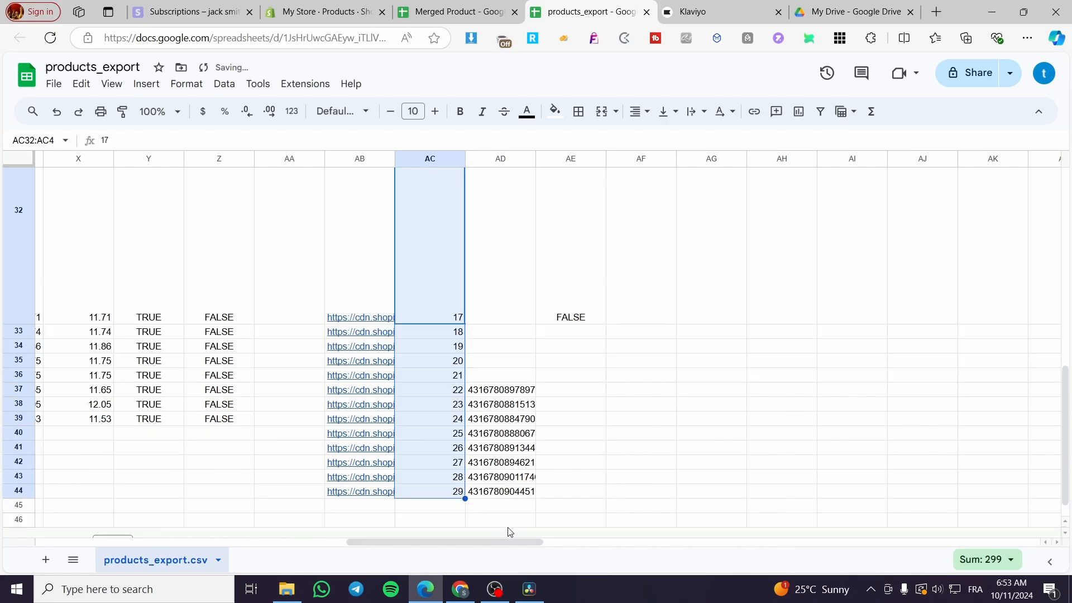
left_click(570, 505)
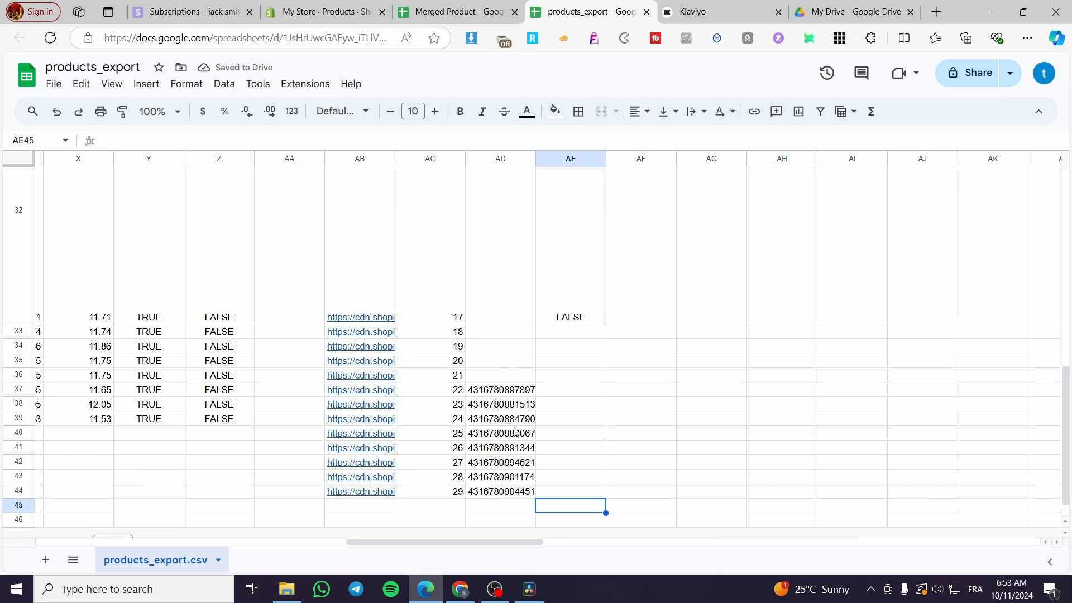
Download the edited products_export sheet as a comma-separated values (.csv) file.
scroll(518, 412, "up", 10)
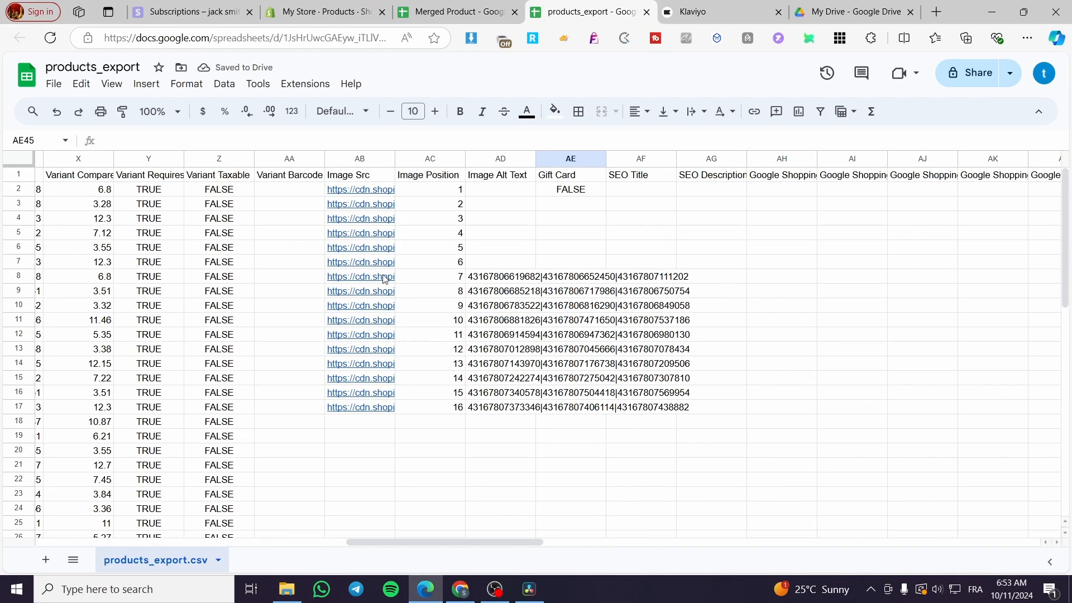
left_click(53, 84)
mouse_move(153, 234)
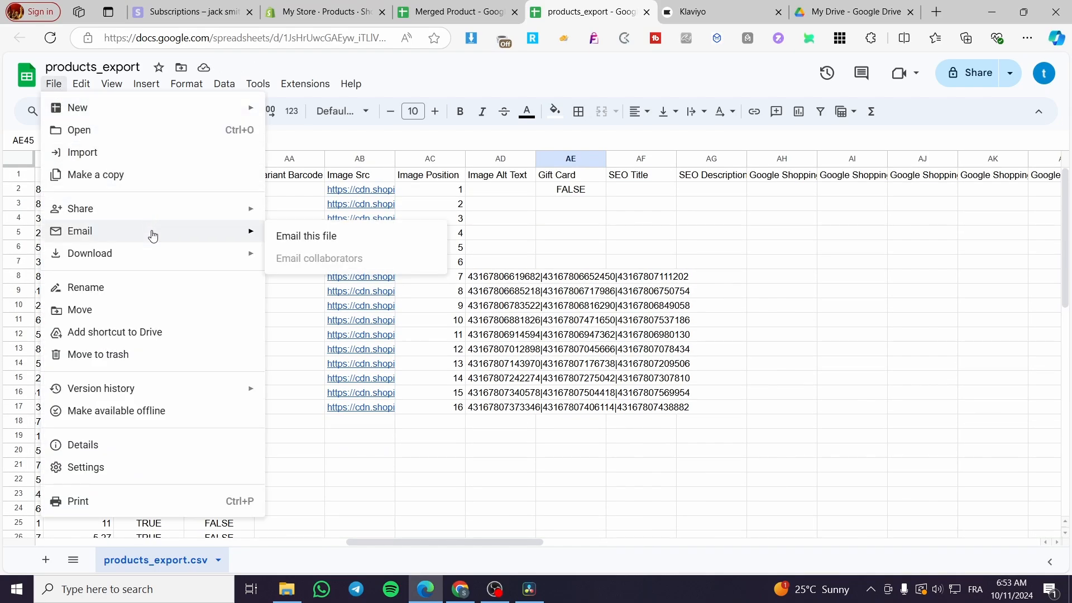
mouse_move(158, 256)
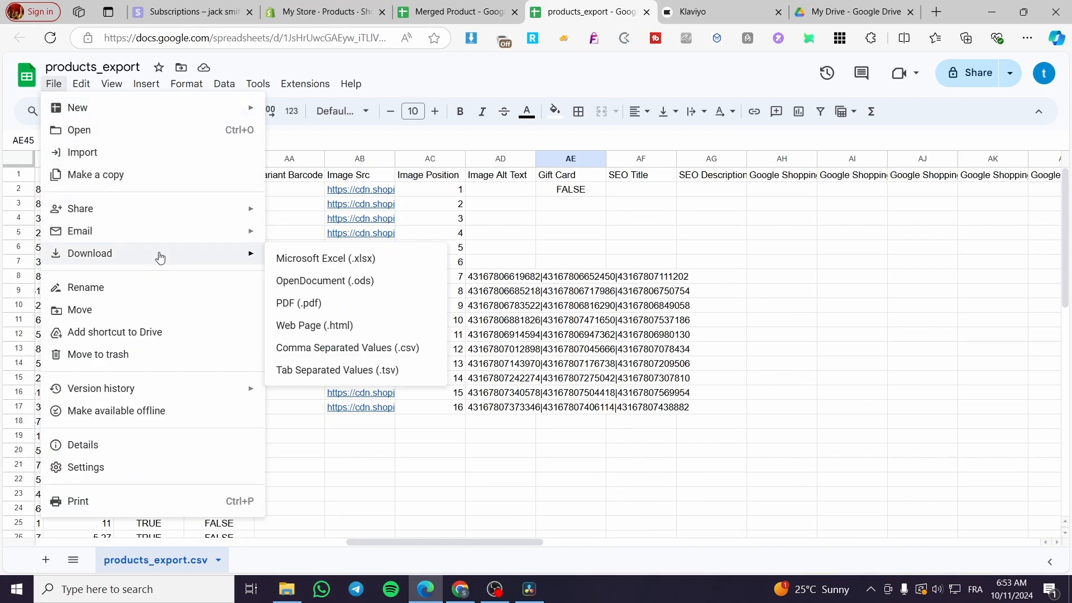
left_click(368, 352)
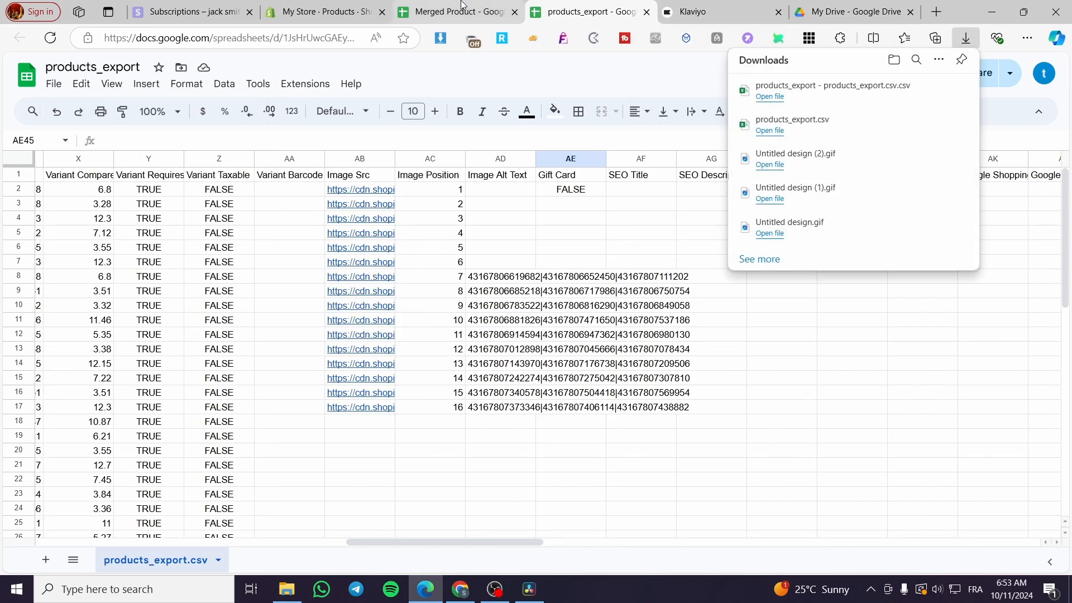
Switch to Shopify's product list and try to import "products_export - products_export.csv.csv" without overwriting products with matching handles.
left_click(327, 11)
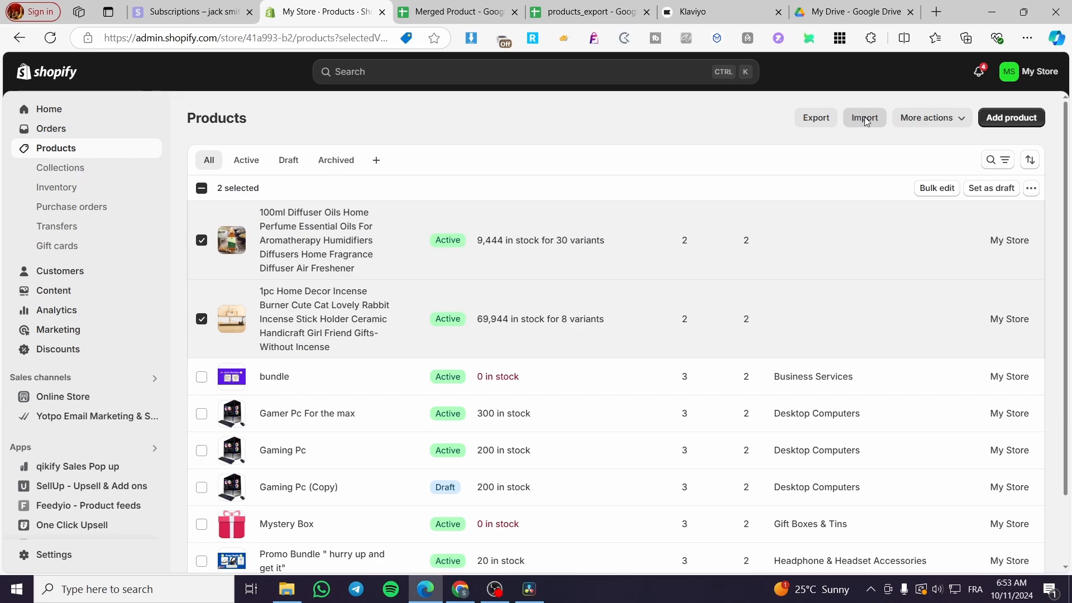
left_click(864, 117)
left_click(528, 311)
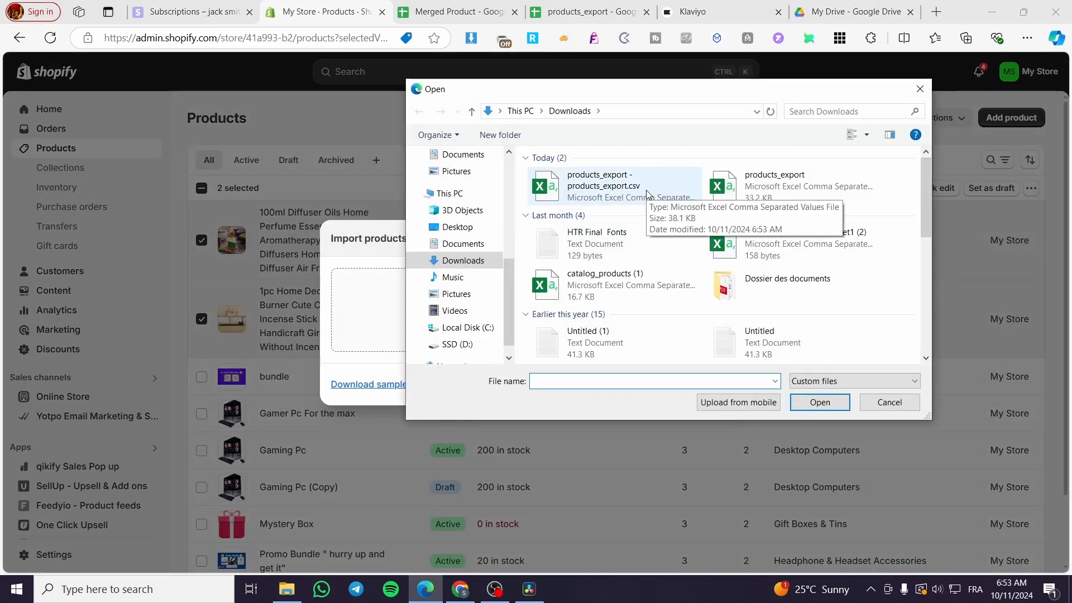
double_click(649, 193)
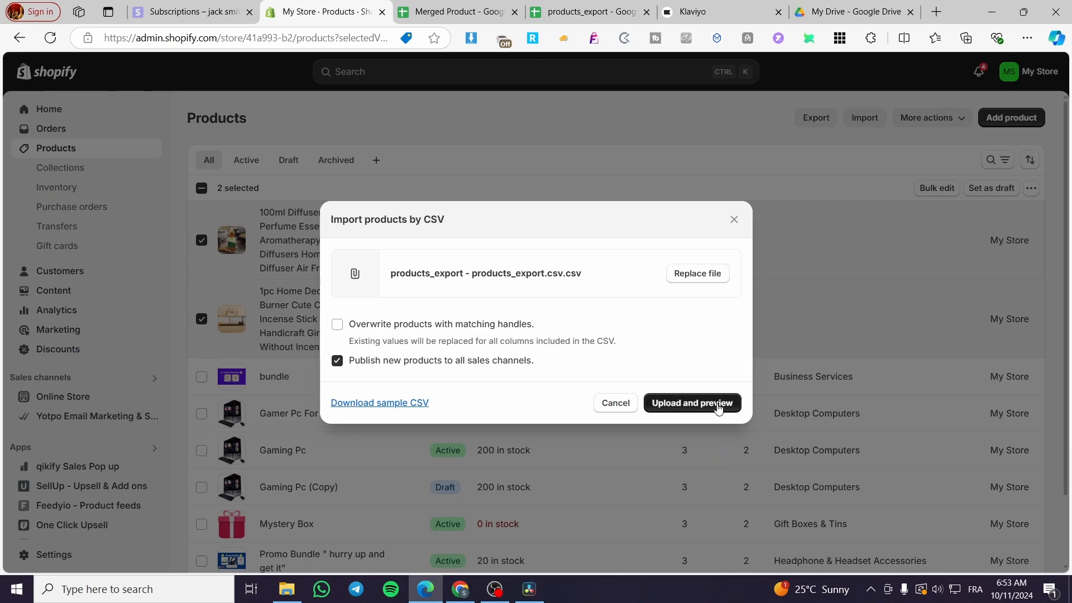
left_click(719, 406)
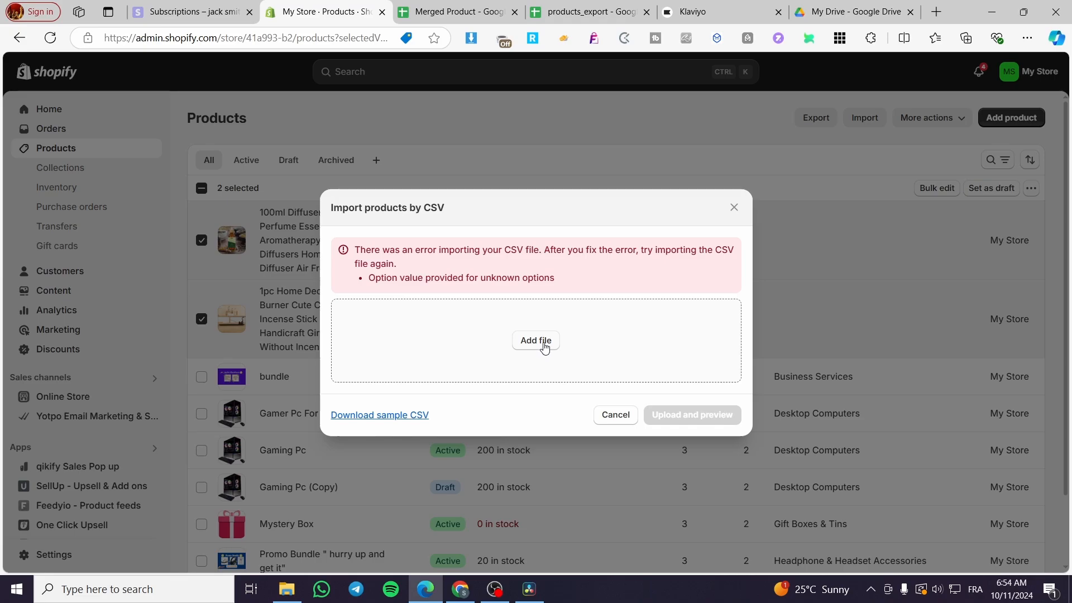
Switch back to the products_export spreadsheet and fill the 30ml Option3 Value from P2 down through row 38.
left_click(560, 6)
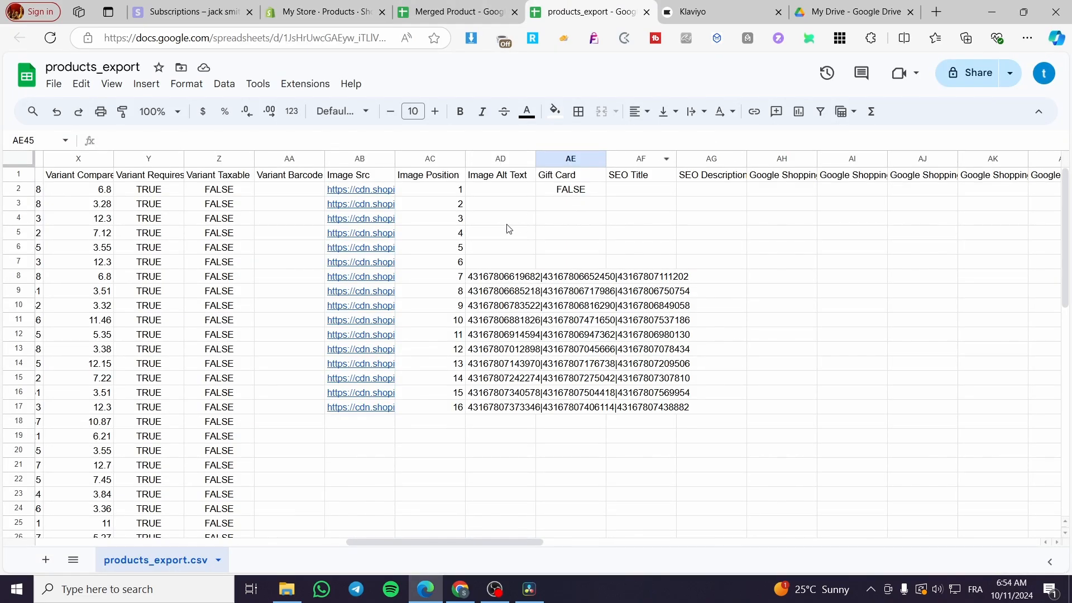
left_click_drag(483, 540, 251, 570)
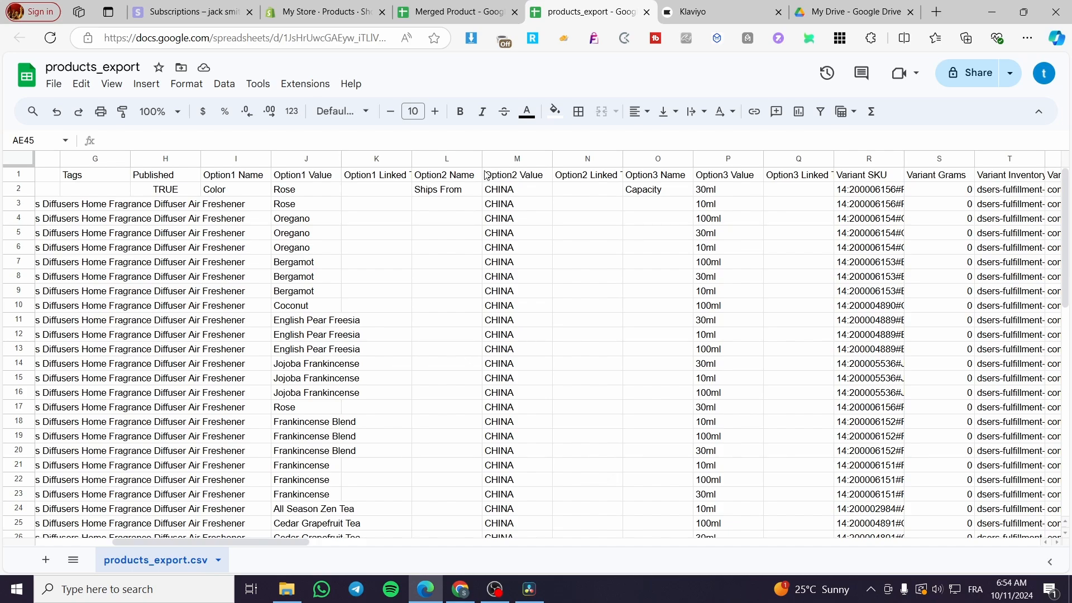
left_click(728, 192)
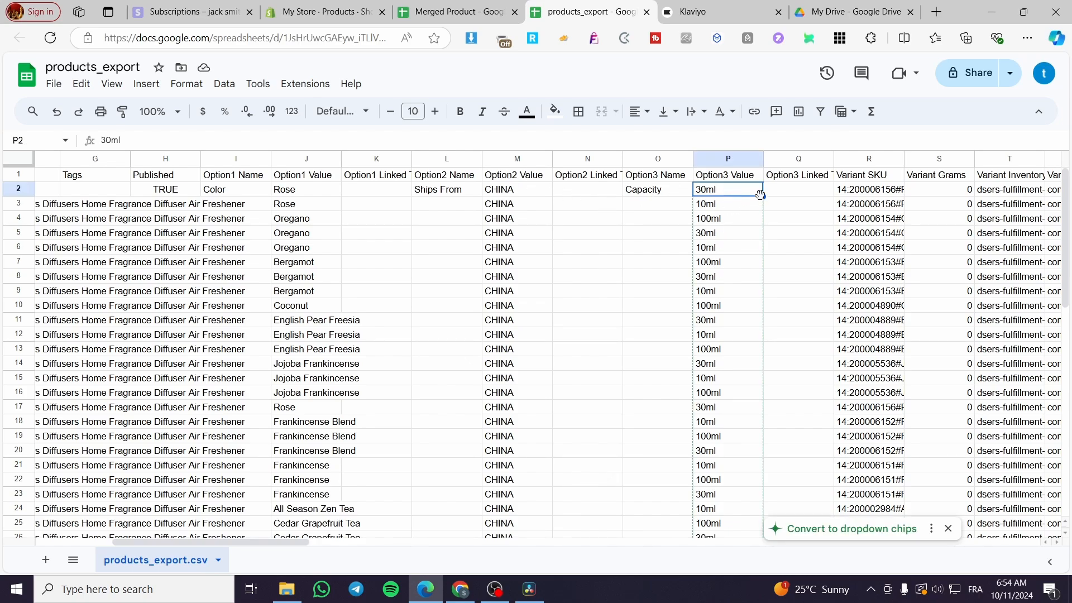
left_click_drag(764, 193, 753, 444)
scroll(761, 461, "down", 6)
scroll(763, 509, "down", 3)
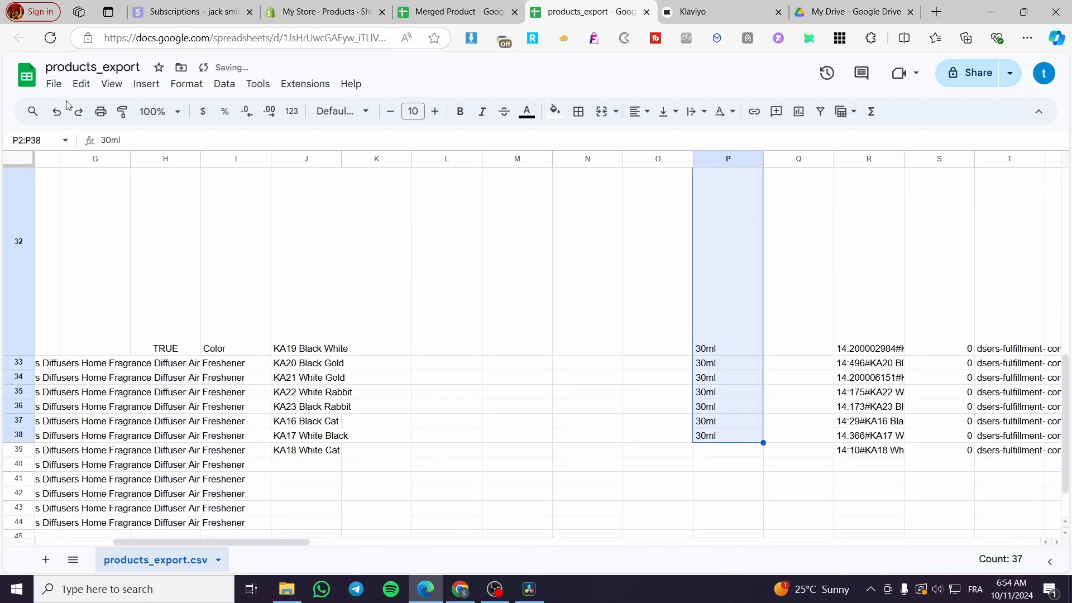
Return to Shopify and close the CSV product import dialog.
left_click(290, 7)
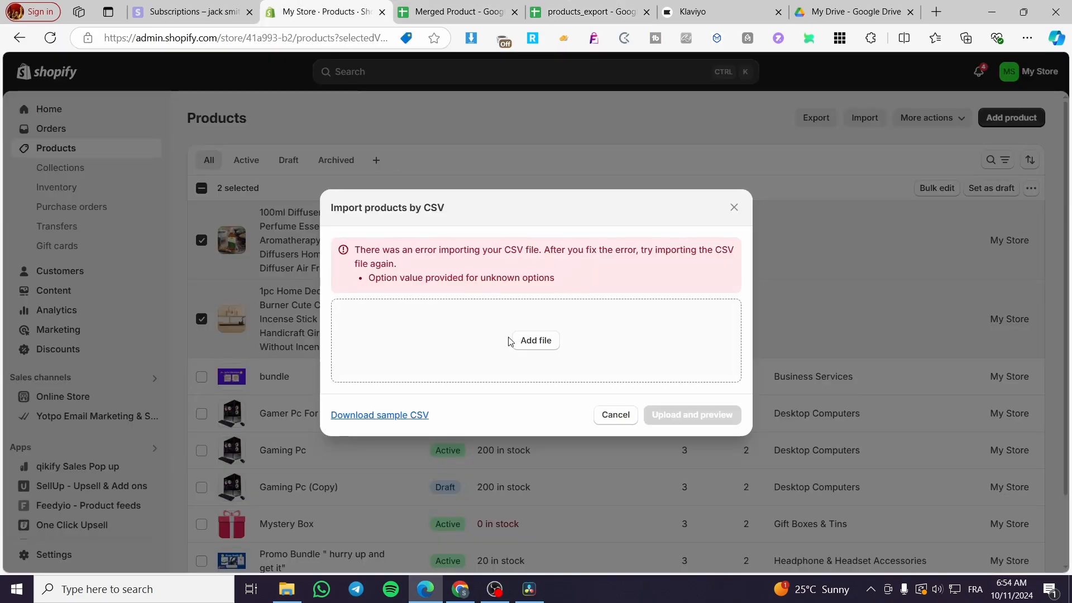
left_click(733, 209)
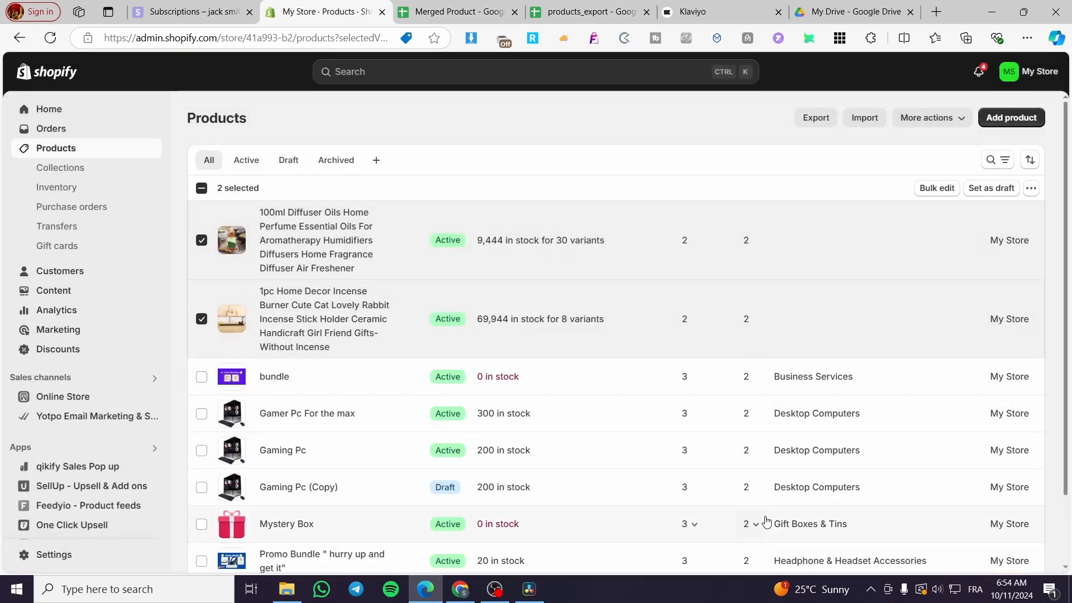